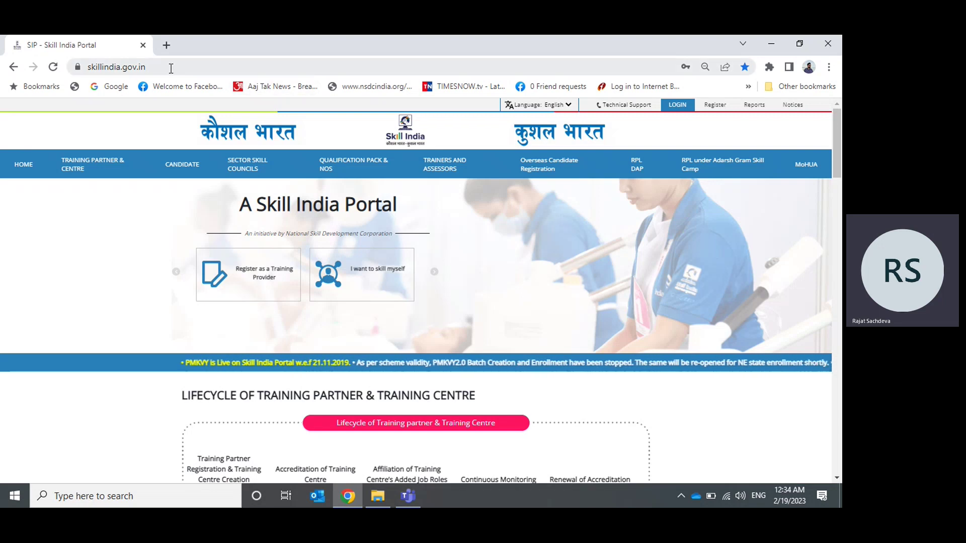
Log in to the portal with the saved training partner credentials and open the My Scheme/Program list
{"action": "left_click", "coordinate": [672, 107]}
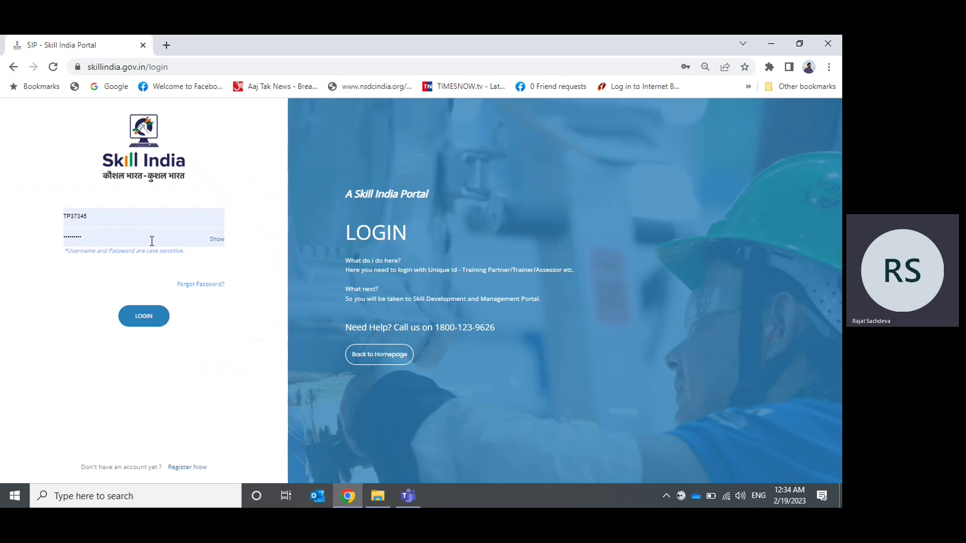
{"action": "left_click", "coordinate": [145, 316]}
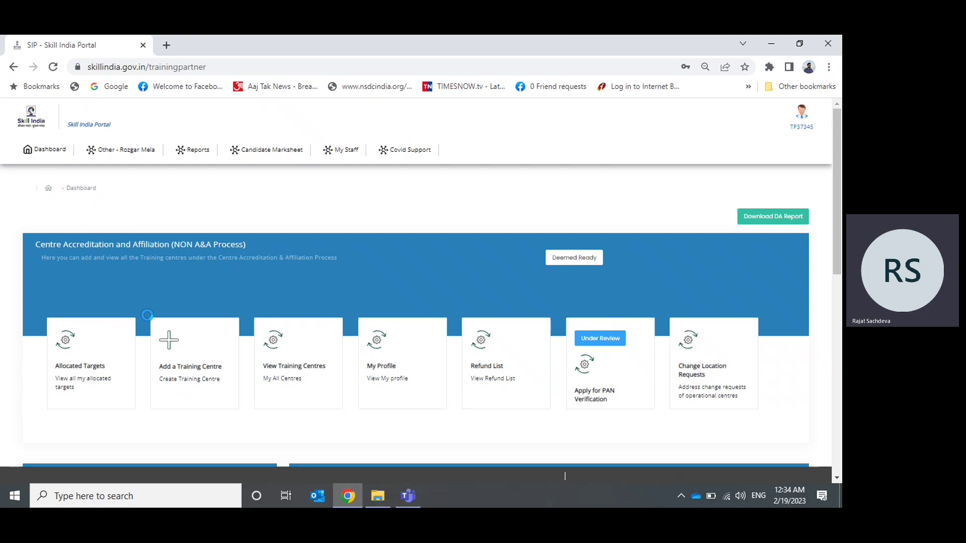
{"action": "scroll", "coordinate": [840, 176], "scroll_direction": "down", "scroll_amount": 6}
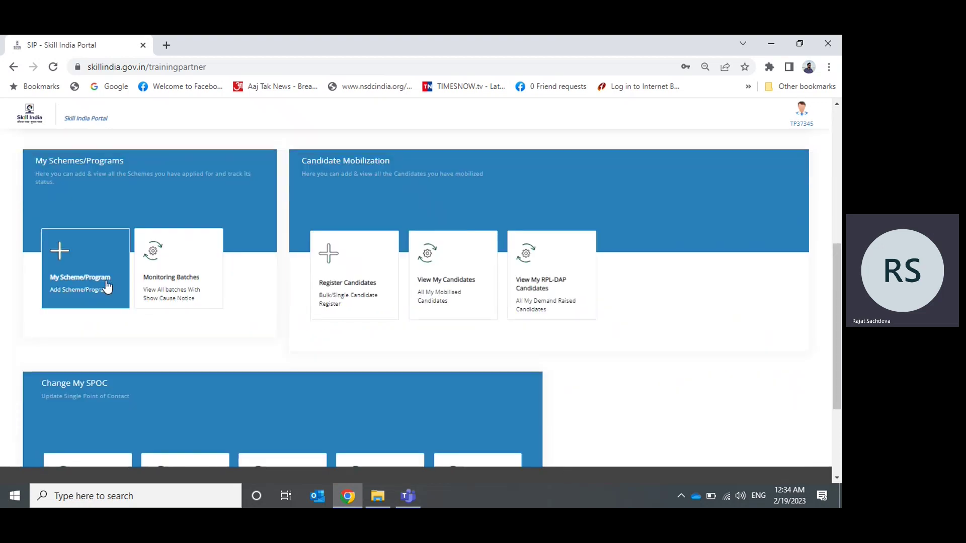
{"action": "left_click", "coordinate": [106, 287]}
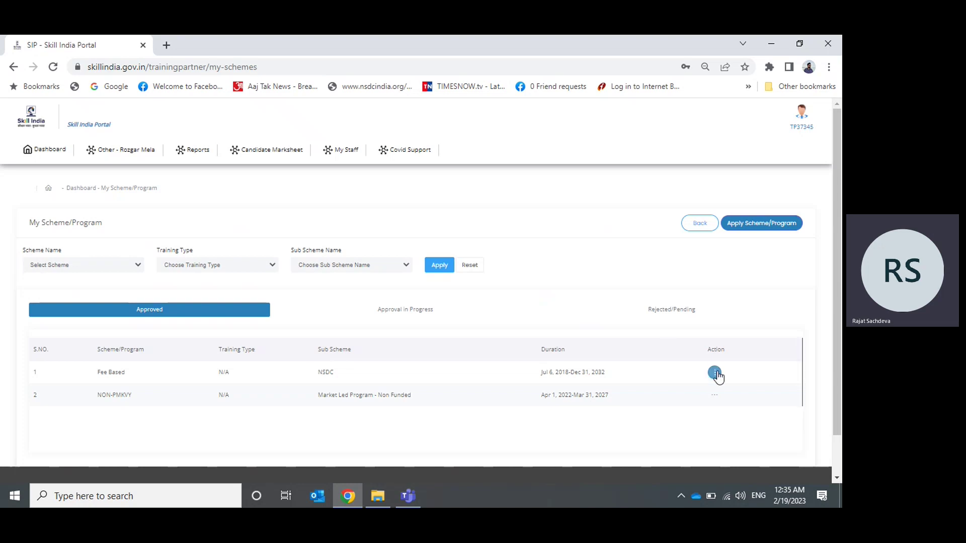
Open the details of the Jetking Infrotrain Limited project under the Fee Based NSDC scheme and dismiss the course expiry notice
{"action": "left_click", "coordinate": [713, 381]}
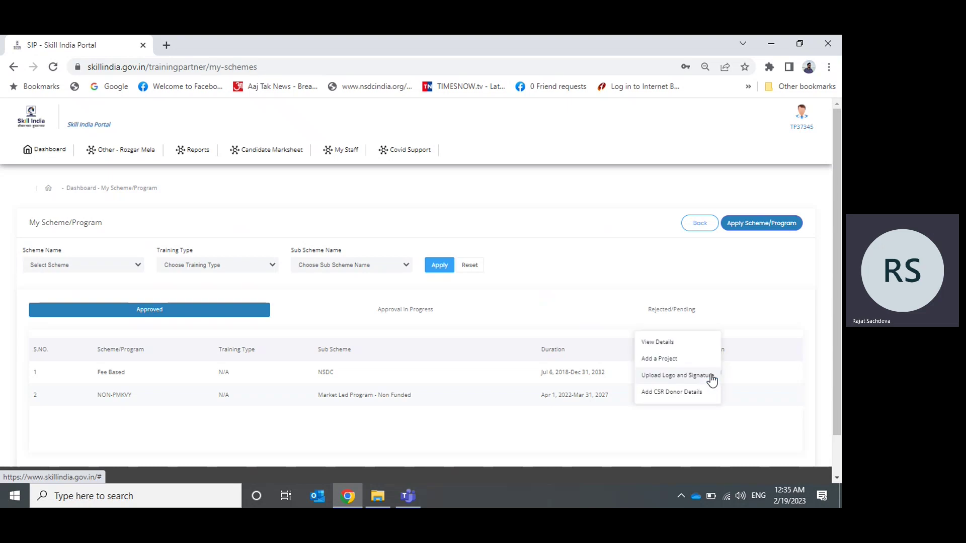
{"action": "left_click", "coordinate": [671, 339]}
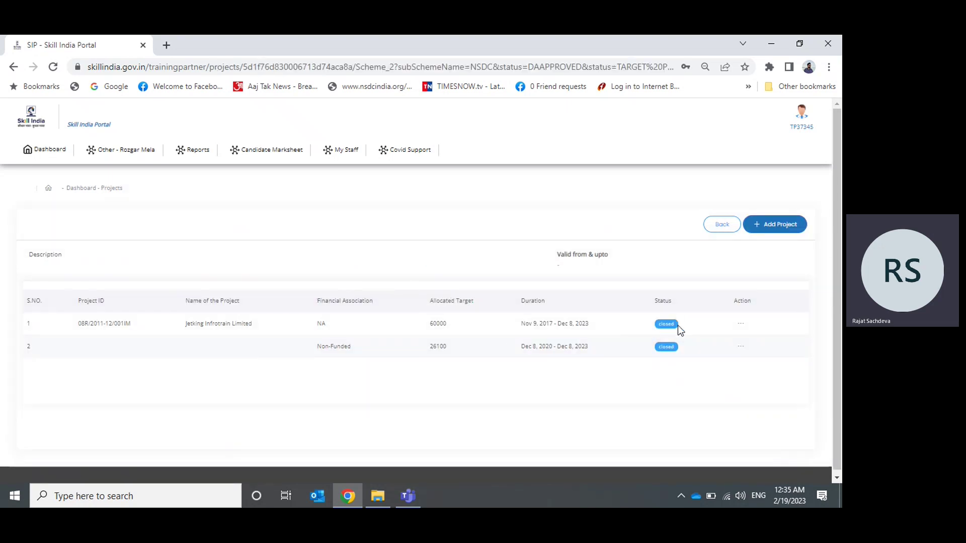
{"action": "left_click", "coordinate": [740, 329]}
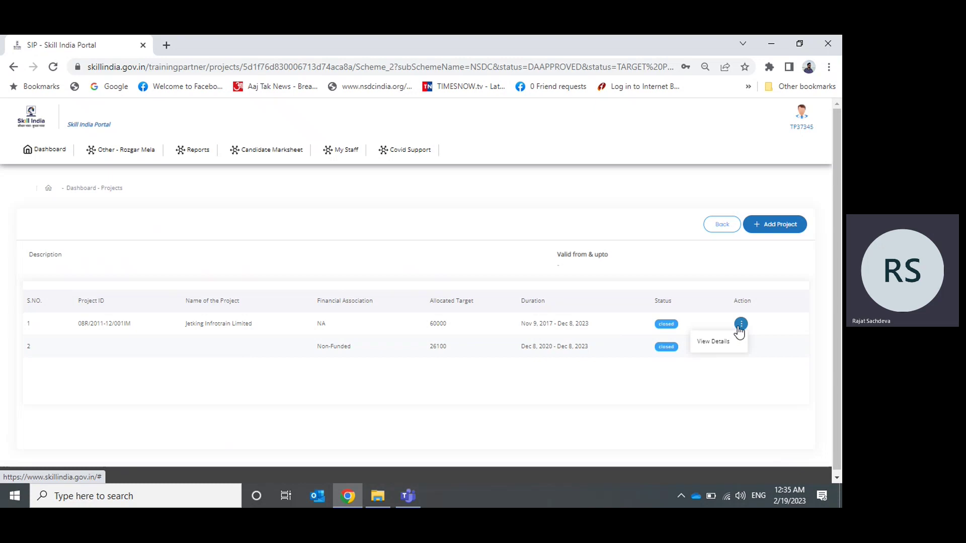
{"action": "left_click", "coordinate": [716, 341]}
{"action": "left_click", "coordinate": [544, 302]}
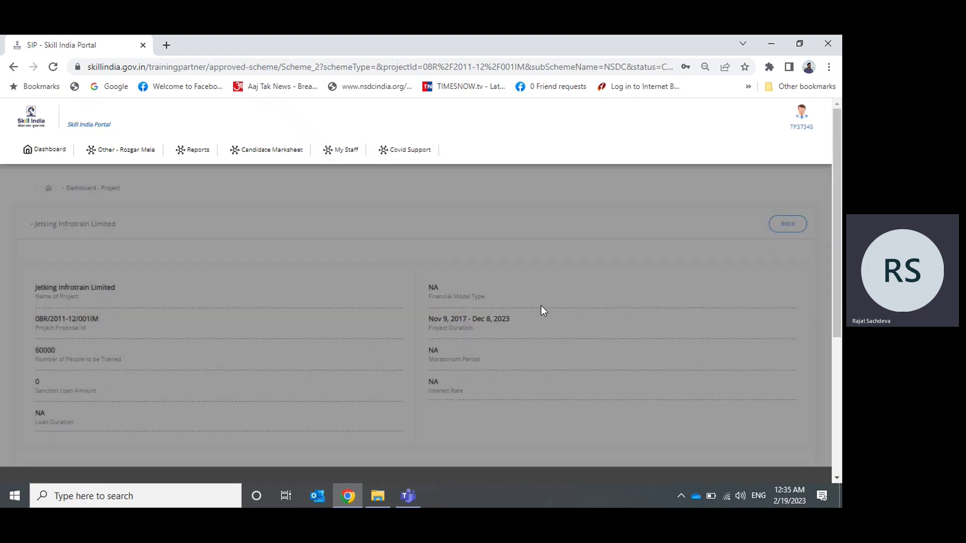
Open the project's training centres and show 500 entries per page
{"action": "scroll", "coordinate": [511, 347], "scroll_direction": "down", "scroll_amount": 5}
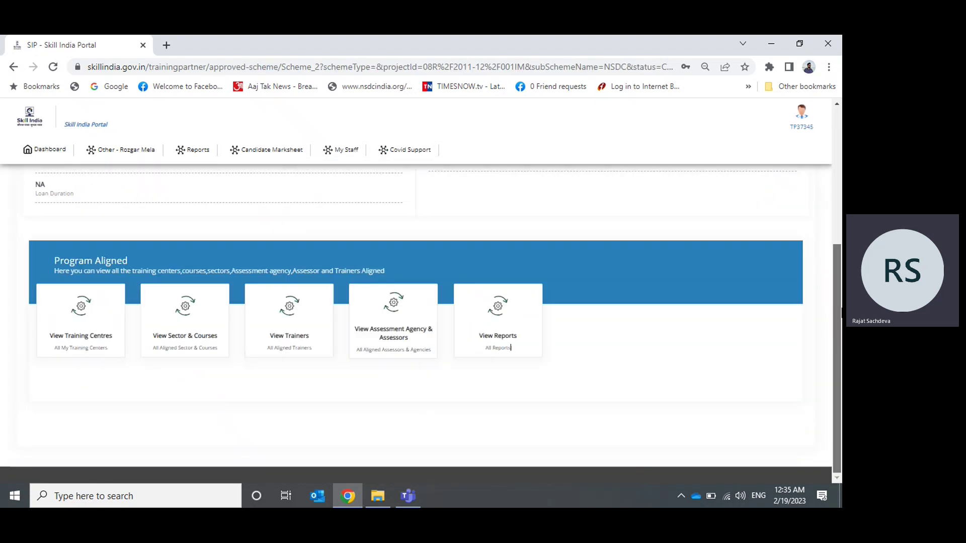
{"action": "left_click", "coordinate": [101, 334]}
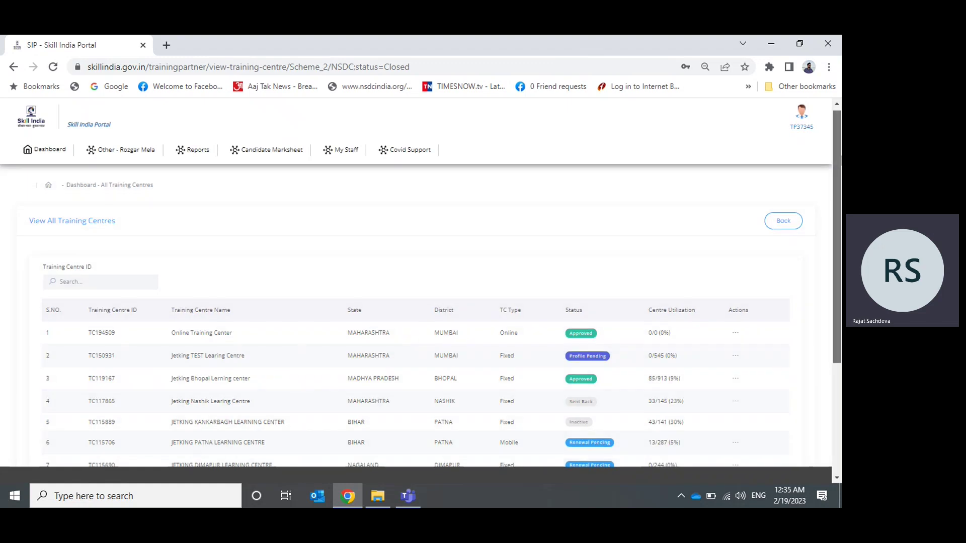
{"action": "left_click_drag", "start_coordinate": [834, 173], "coordinate": [839, 334]}
{"action": "left_click", "coordinate": [779, 392]}
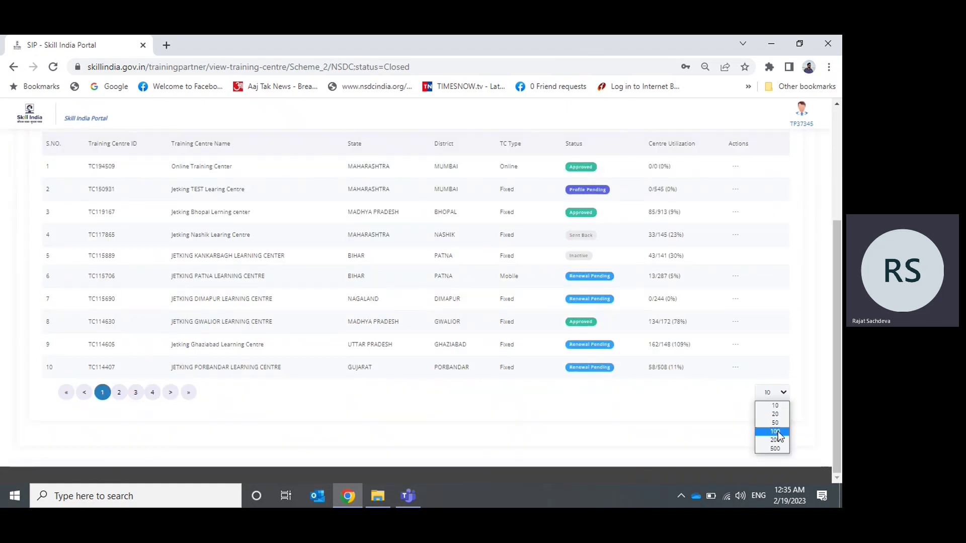
{"action": "left_click", "coordinate": [775, 448]}
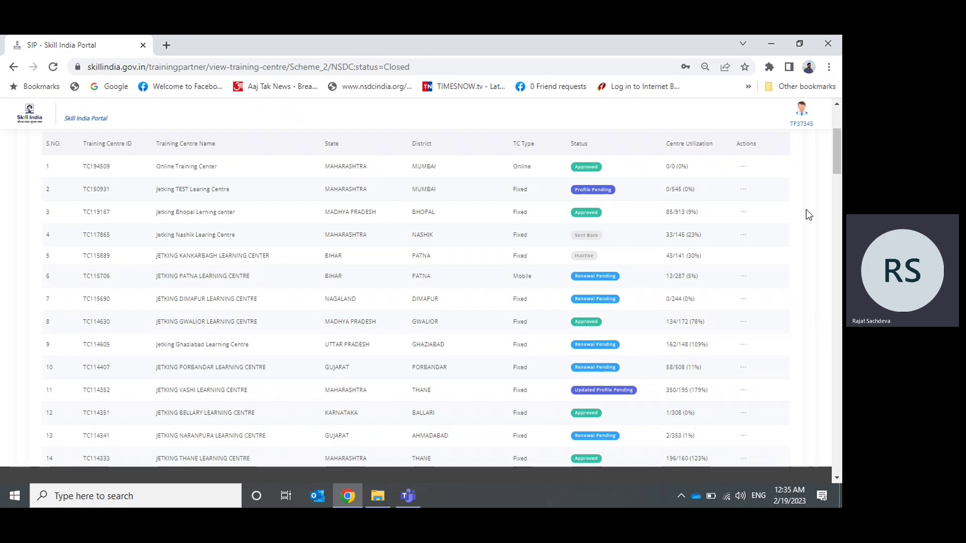
Go to the later entries of the training centre list and launch Notepad with a blank document
{"action": "left_click_drag", "start_coordinate": [840, 166], "coordinate": [839, 421]}
{"action": "scroll", "coordinate": [319, 411], "scroll_direction": "down", "scroll_amount": 4}
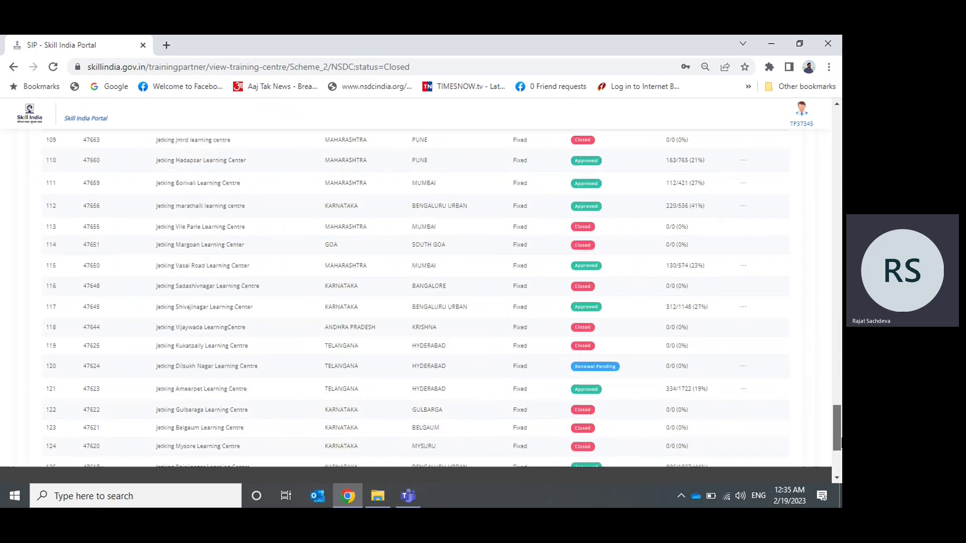
{"action": "key", "text": "super+r"}
{"action": "type", "text": "notepad"}
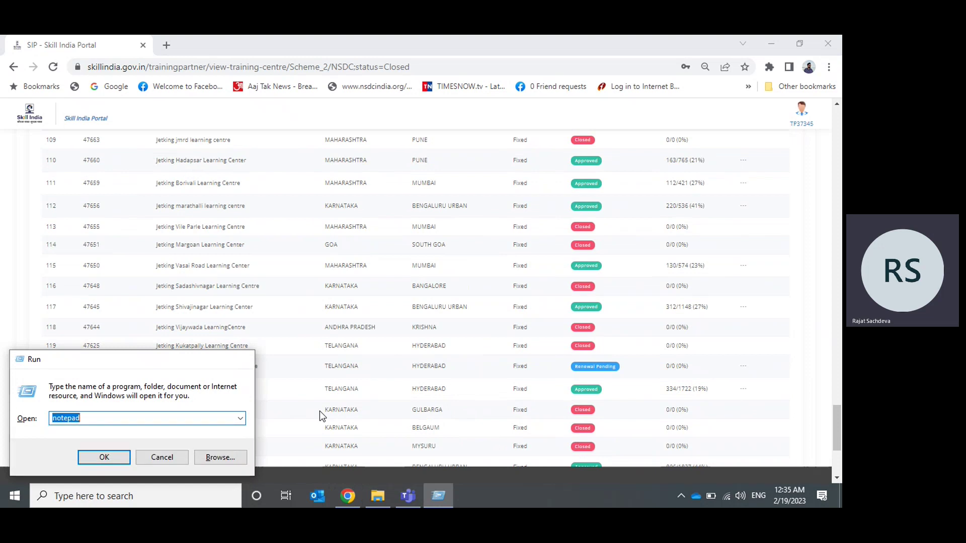
{"action": "key", "text": "Return"}
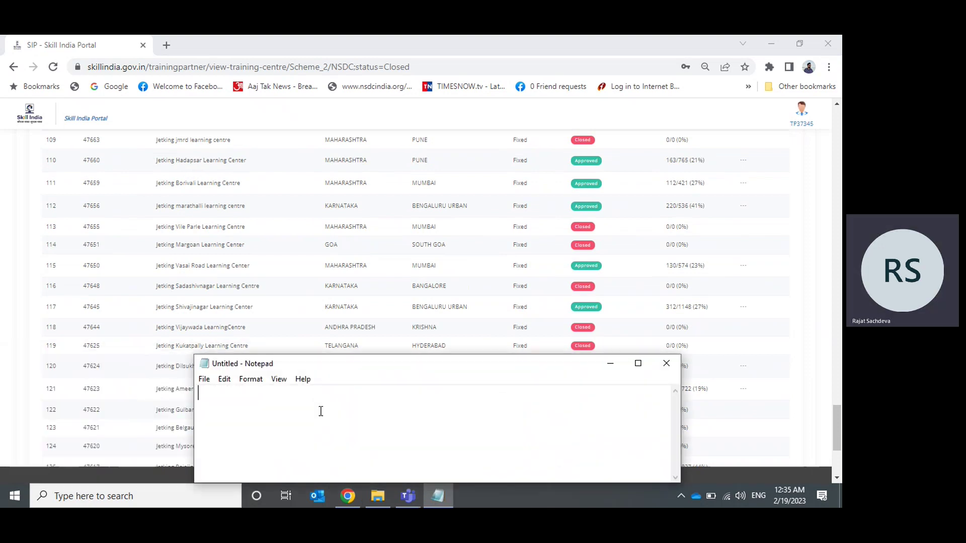
Copy the Jetking Shivajinagar centre's ID into Notepad and note its status as "47645 - Approved"
{"action": "left_click", "coordinate": [537, 308]}
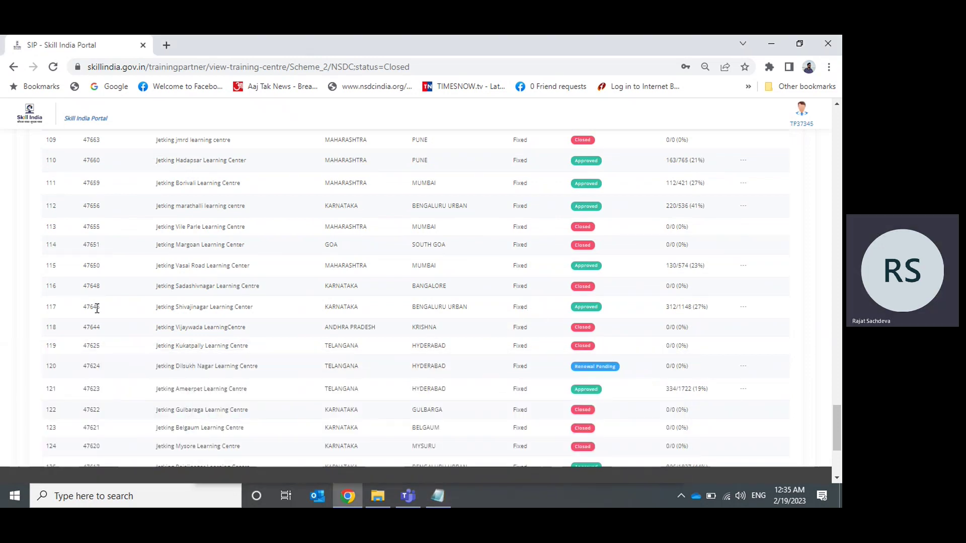
{"action": "double_click", "coordinate": [91, 307]}
{"action": "key", "text": "ctrl+c"}
{"action": "key", "text": "alt+Tab"}
{"action": "key", "text": "ctrl+v"}
{"action": "type", "text": "- "}
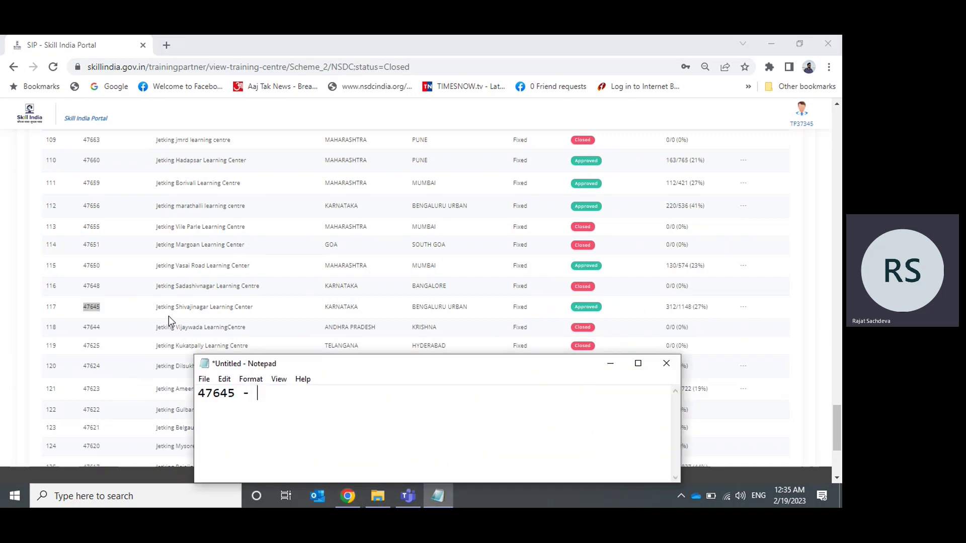
{"action": "type", "text": "Approved"}
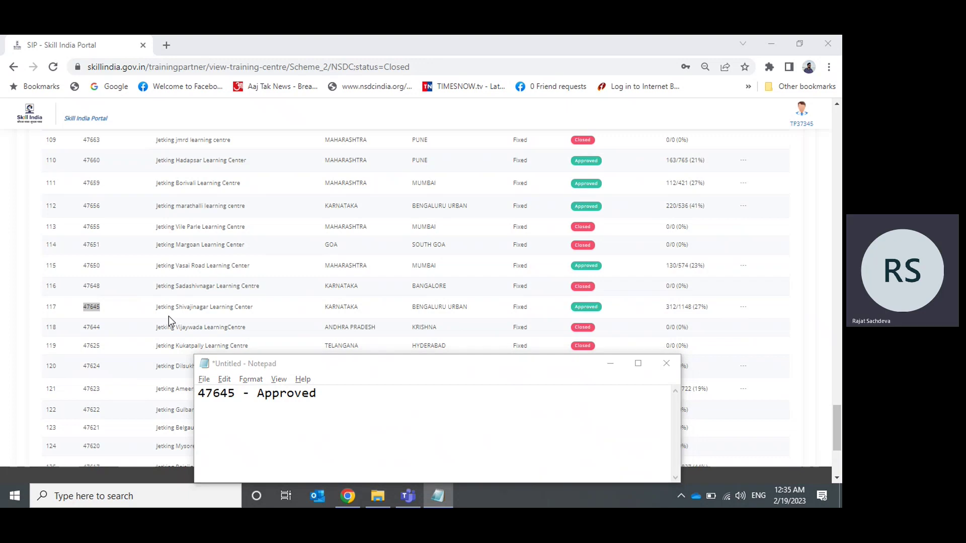
Copy the Jetking Dilsukh Nagar centre's ID into a new Notepad line and note it as "47624 - Renewal Pending"
{"action": "key", "text": "alt+Tab"}
{"action": "left_click", "coordinate": [613, 364]}
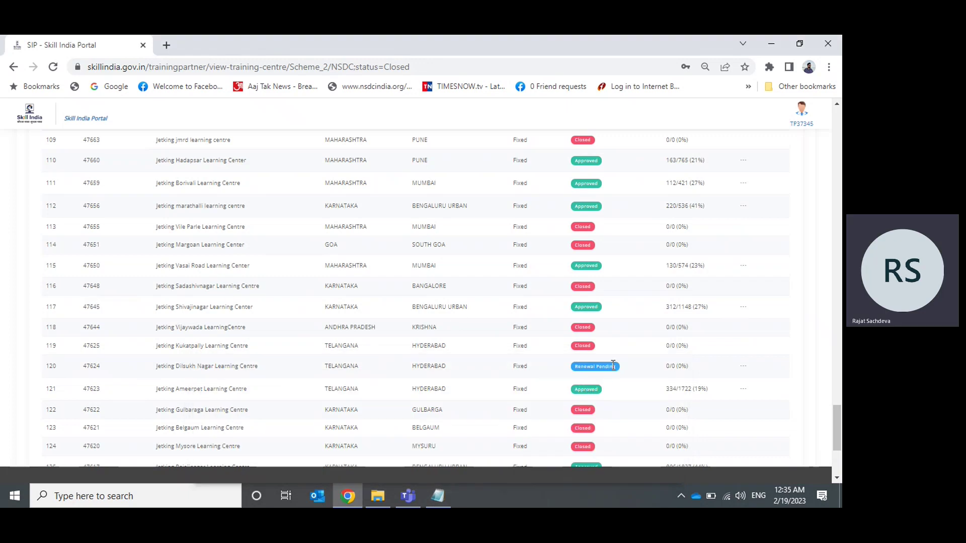
{"action": "double_click", "coordinate": [98, 367]}
{"action": "key", "text": "ctrl+c"}
{"action": "key", "text": "alt+Tab"}
{"action": "key", "text": "Return"}
{"action": "key", "text": "Return"}
{"action": "key", "text": "ctrl+v"}
{"action": "type", "text": "- "}
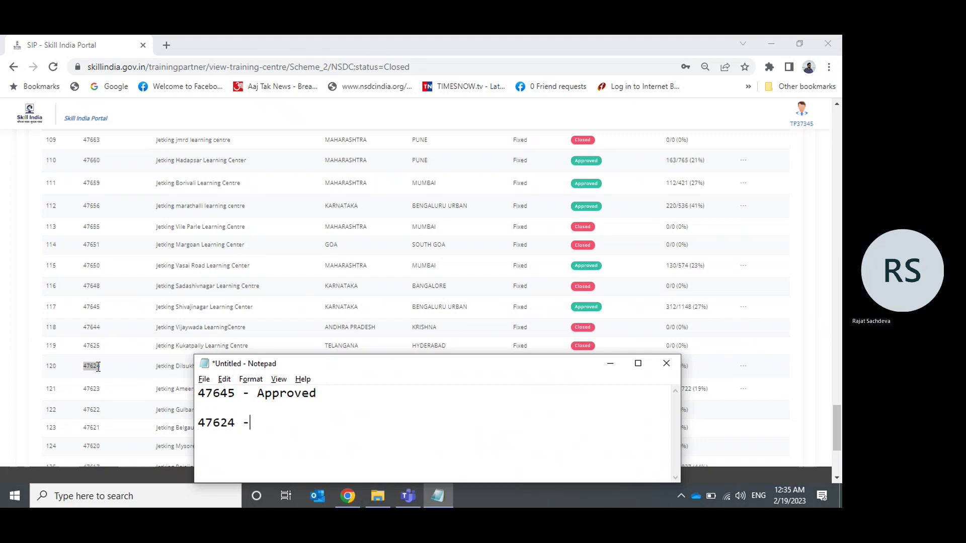
{"action": "type", "text": "Renewal Pending"}
Copy the Jetking Rohini centre's ID from the browser into Notepad and note it as "47699 - Inactive"
{"action": "key", "text": "alt+Tab"}
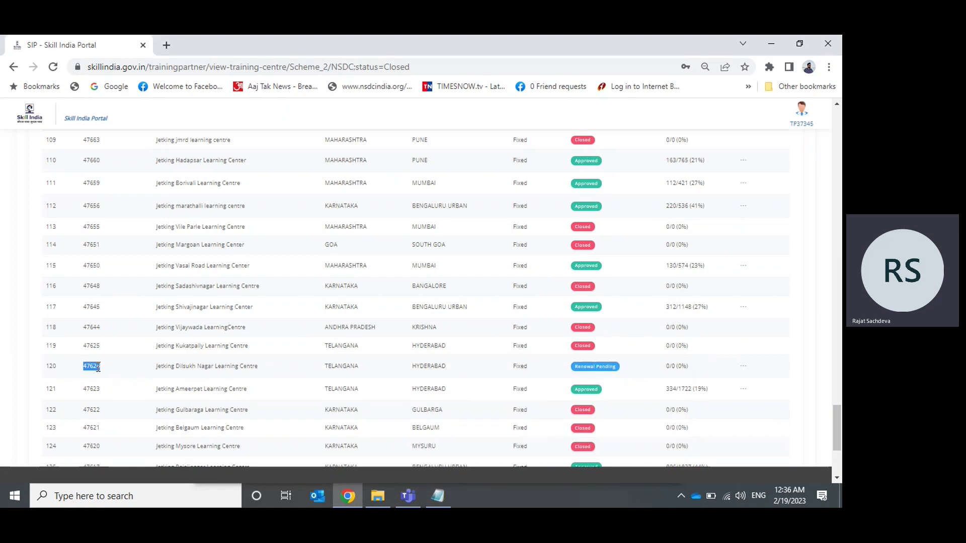
{"action": "left_click_drag", "start_coordinate": [837, 428], "coordinate": [841, 349]}
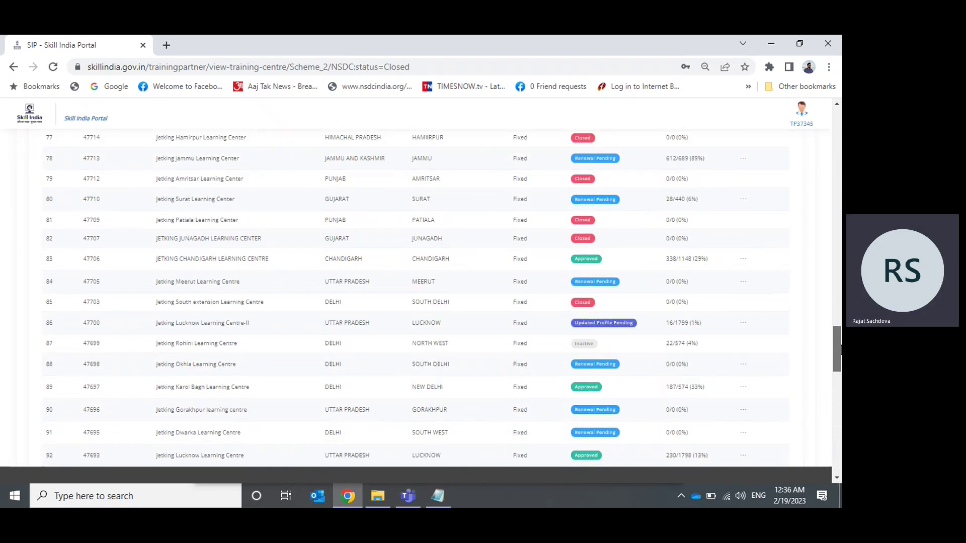
{"action": "double_click", "coordinate": [94, 343]}
{"action": "key", "text": "alt+Tab"}
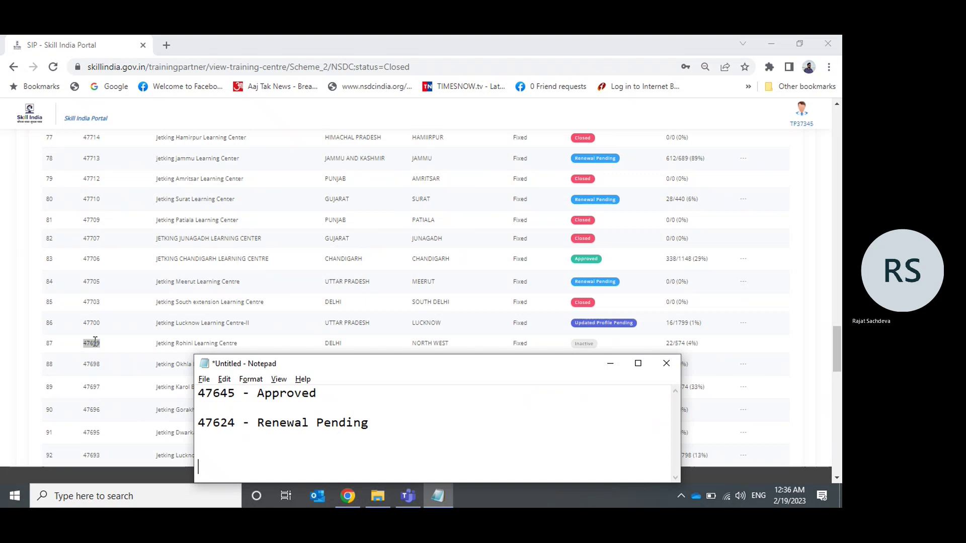
{"action": "key", "text": "ctrl+v"}
{"action": "type", "text": "-"}
{"action": "key", "text": "Tab"}
{"action": "type", "text": "Inactive"}
{"action": "key", "text": "Up"}
{"action": "key", "text": "BackSpace"}
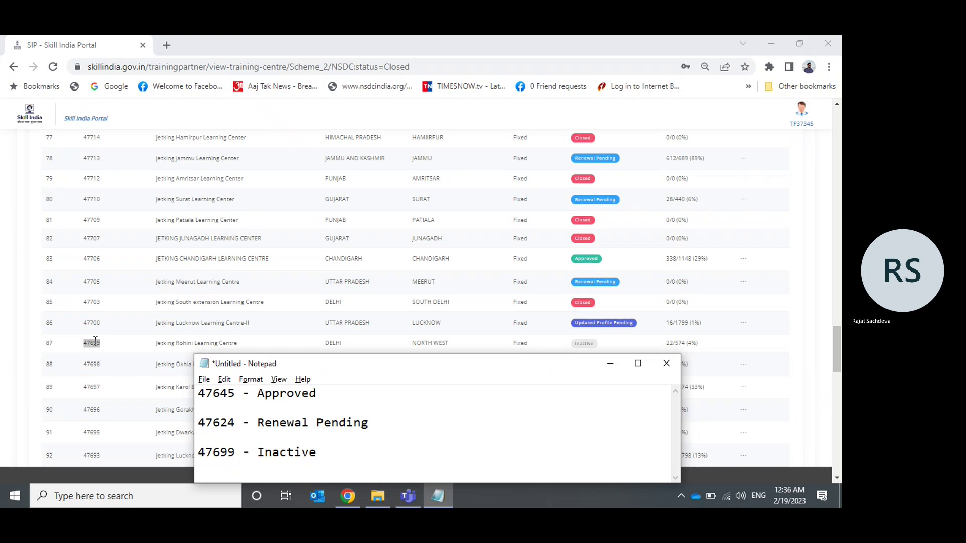
Return from the training centres list in the browser to My Scheme/Program, dismissing the Courses Nearing Expiry notice
{"action": "key", "text": "alt+Tab"}
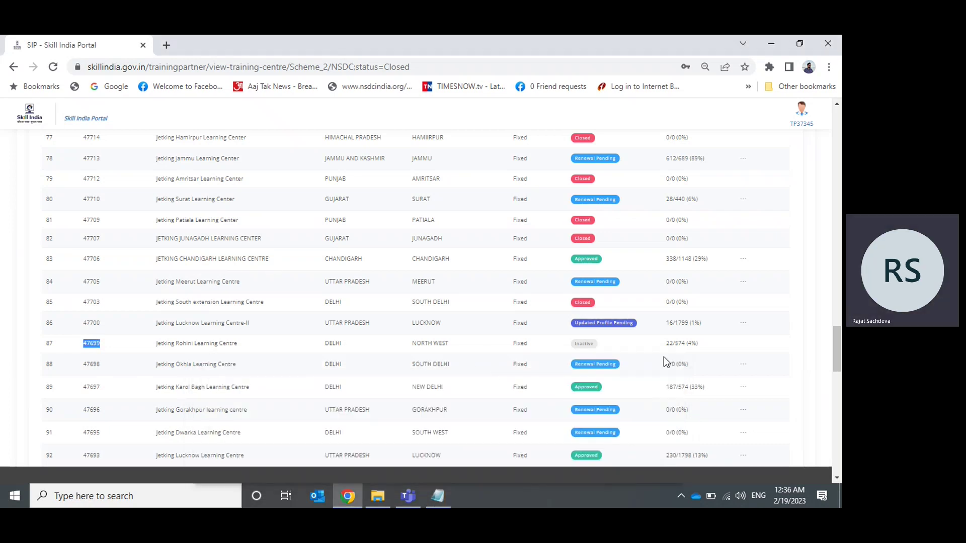
{"action": "key", "text": "Home"}
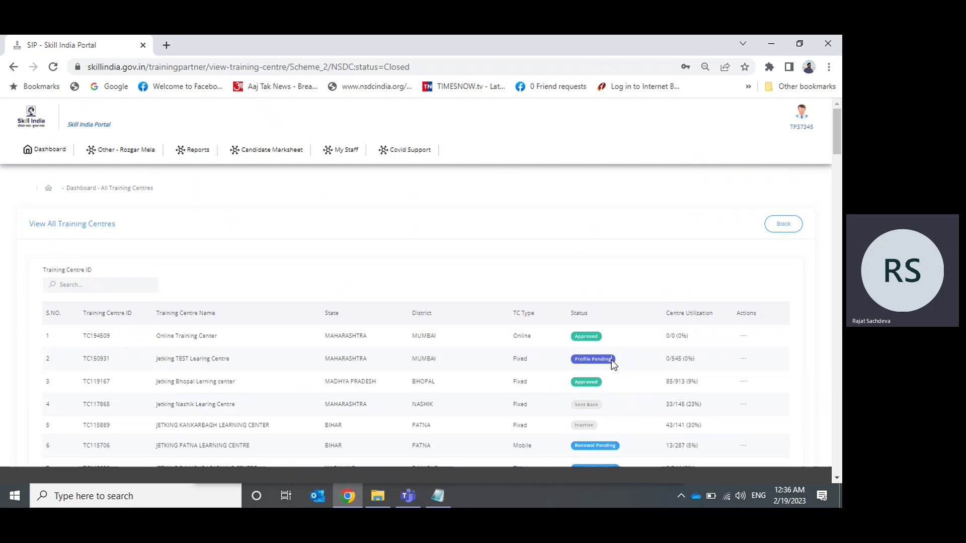
{"action": "left_click", "coordinate": [783, 224]}
{"action": "left_click", "coordinate": [547, 303]}
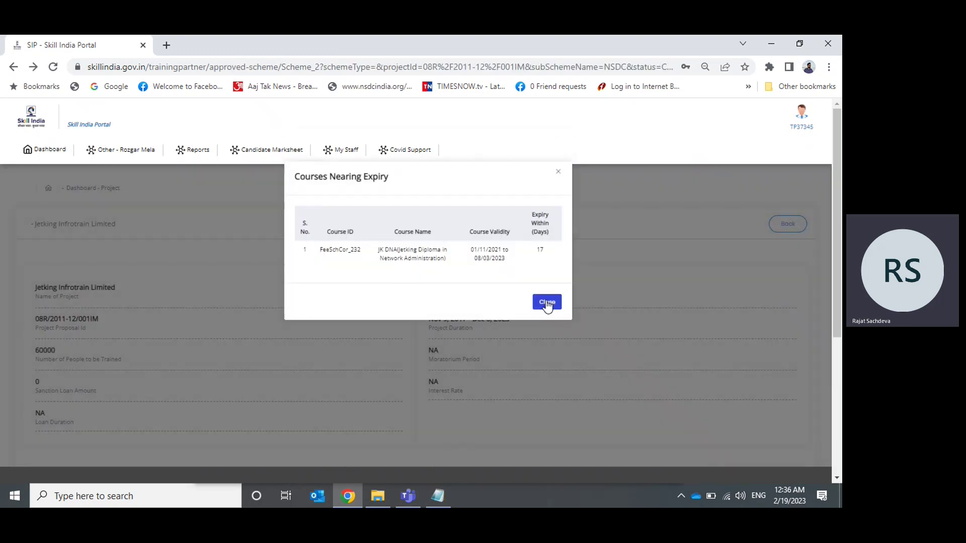
{"action": "left_click", "coordinate": [801, 224]}
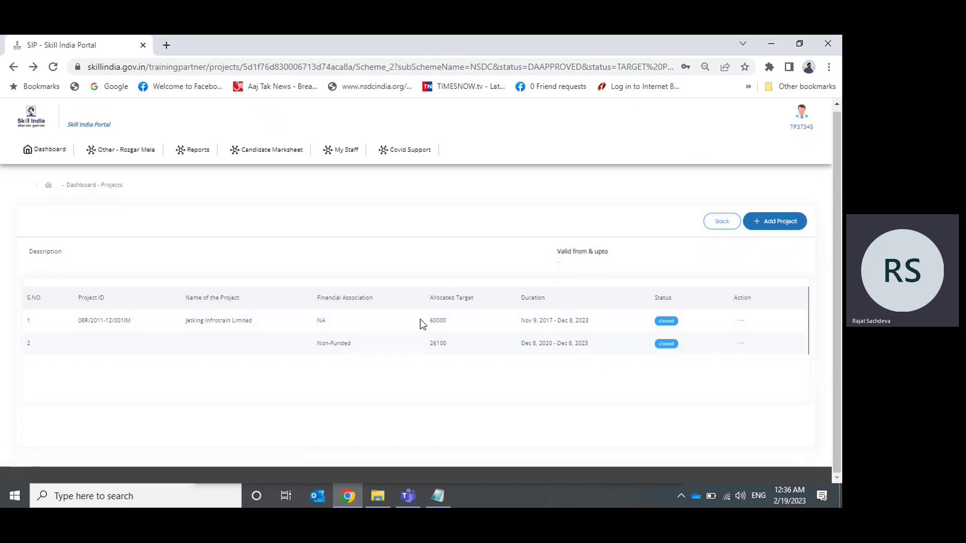
{"action": "left_click_drag", "start_coordinate": [420, 319], "coordinate": [500, 356]}
{"action": "left_click", "coordinate": [584, 368]}
{"action": "left_click", "coordinate": [718, 225]}
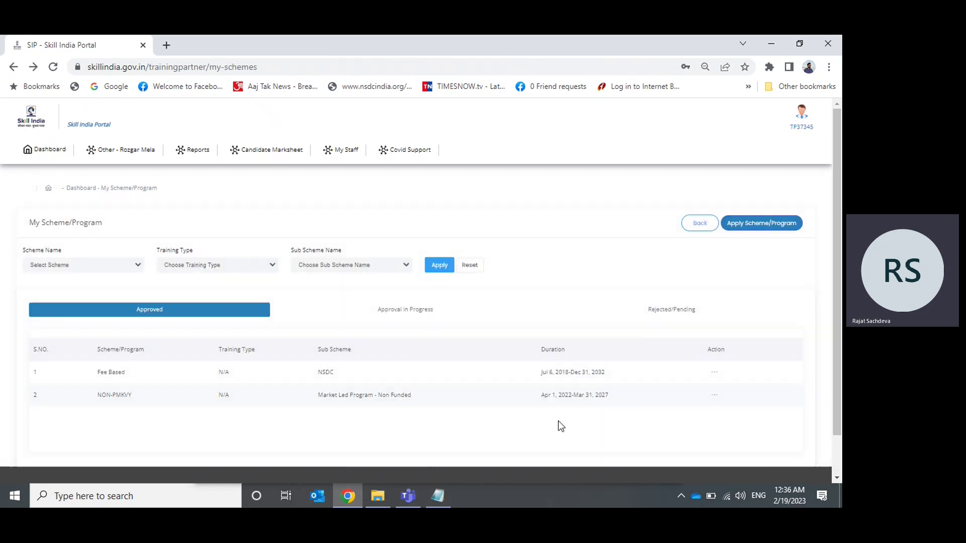
Open the details of the NSDC - Market Led Program (MLP) project under the NON-PMKVY scheme
{"action": "left_click", "coordinate": [715, 396]}
{"action": "left_click", "coordinate": [669, 346]}
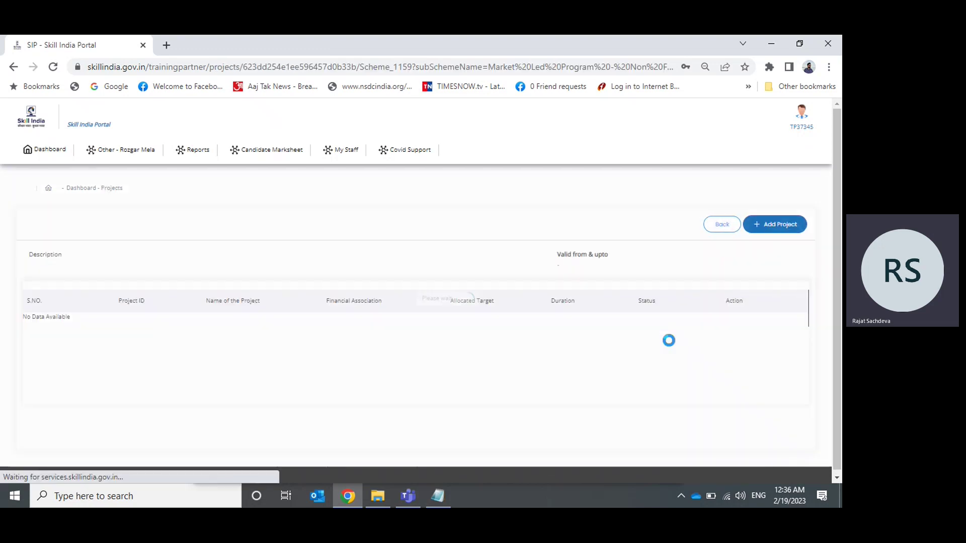
{"action": "left_click", "coordinate": [746, 332]}
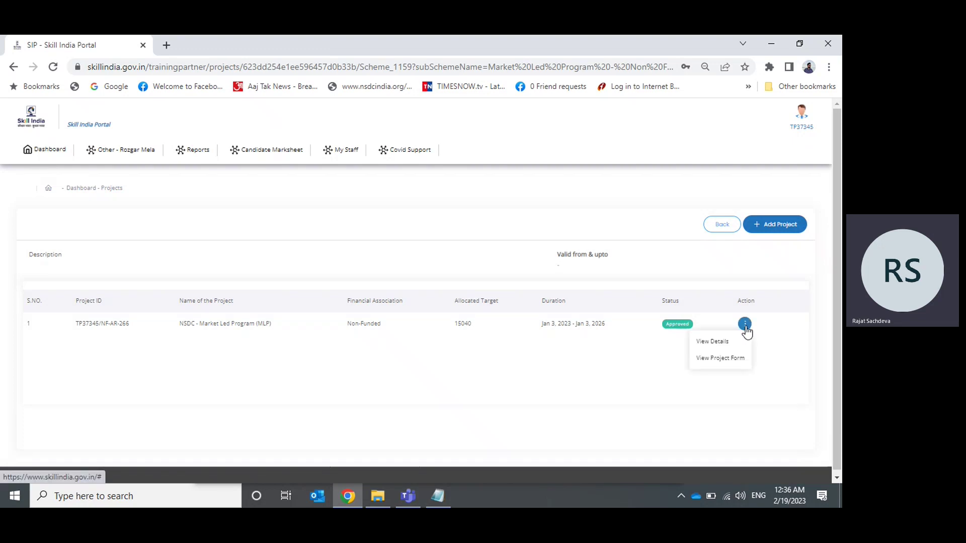
{"action": "left_click", "coordinate": [723, 344]}
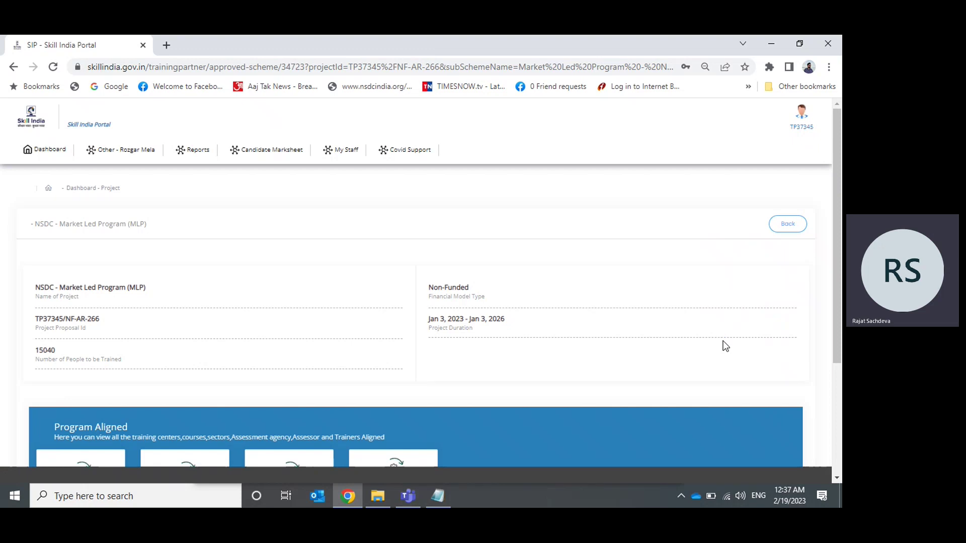
Open the Market Led Program project's training centres and start linking a training centre with Link TC
{"action": "left_click_drag", "start_coordinate": [838, 234], "coordinate": [833, 322]}
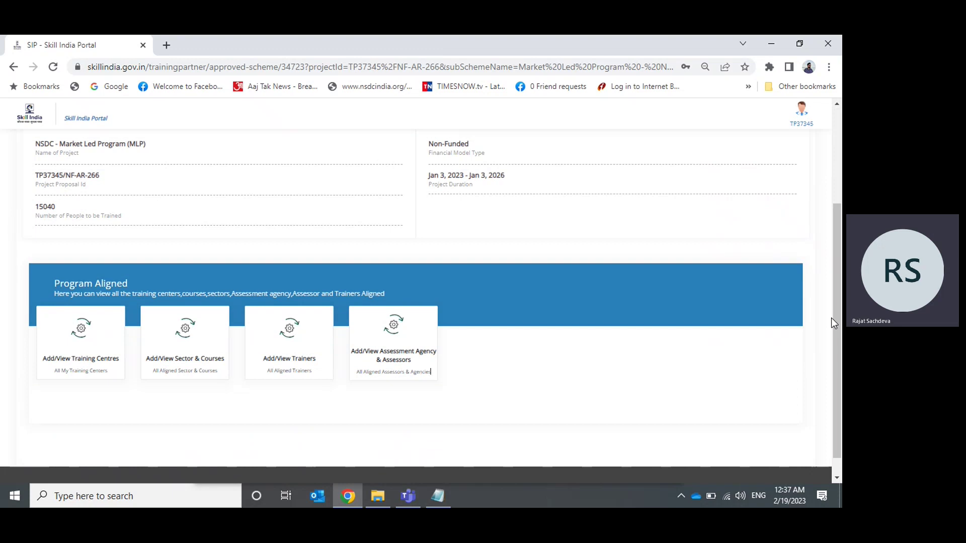
{"action": "left_click", "coordinate": [104, 352]}
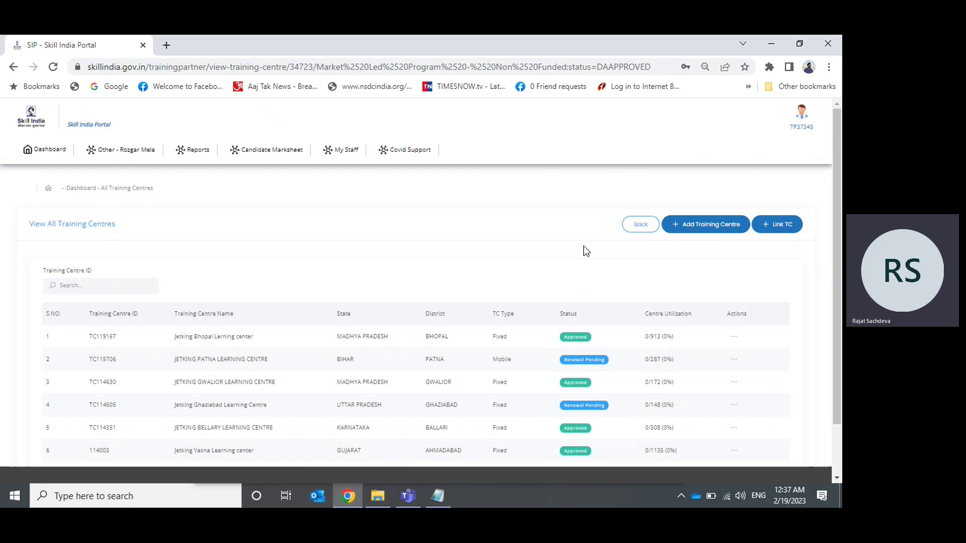
{"action": "left_click", "coordinate": [779, 228]}
Copy the approved centre's ID 47645 from Notepad and paste it into the Training Center search of the browser's Link TC form
{"action": "key", "text": "alt+Tab"}
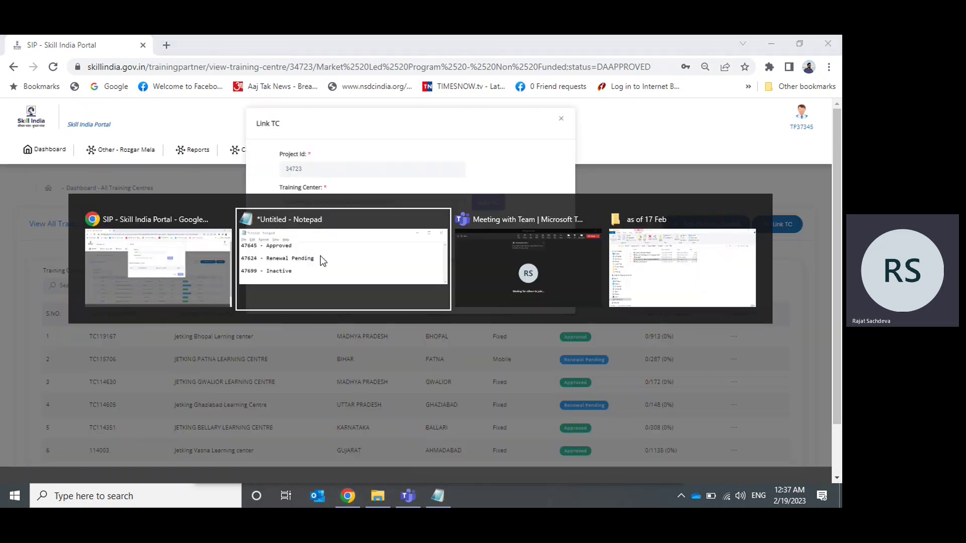
{"action": "double_click", "coordinate": [218, 393]}
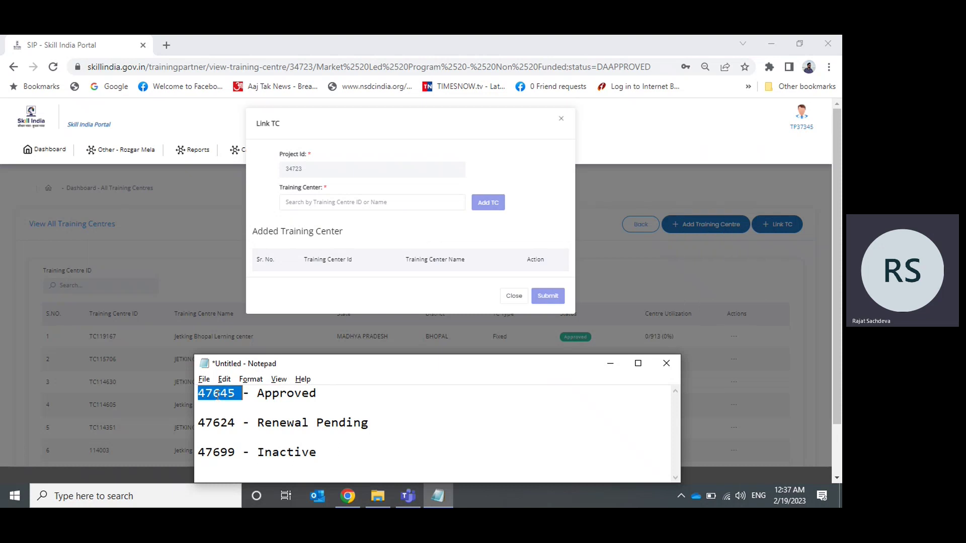
{"action": "key", "text": "ctrl+c"}
{"action": "left_click", "coordinate": [301, 204]}
{"action": "key", "text": "ctrl+v"}
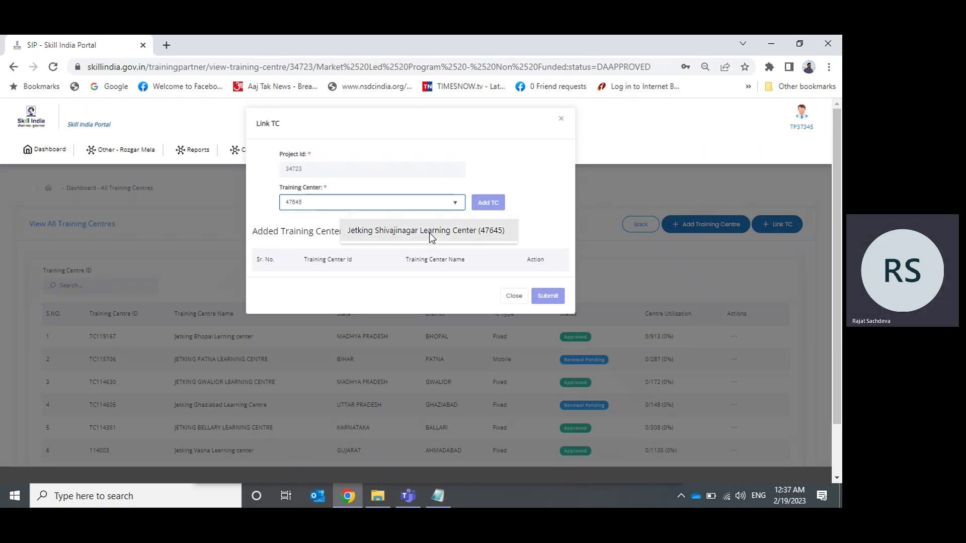
Add Jetking Shivajinagar Learning Center (47645), submit the link to project 34723, and check the centre's row in the list
{"action": "left_click", "coordinate": [430, 233]}
{"action": "left_click", "coordinate": [494, 206]}
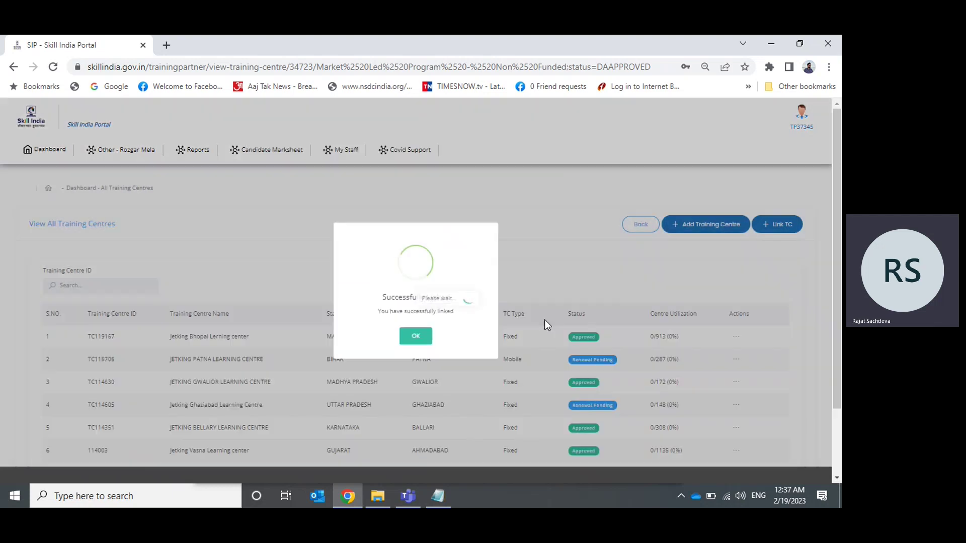
{"action": "left_click", "coordinate": [409, 336]}
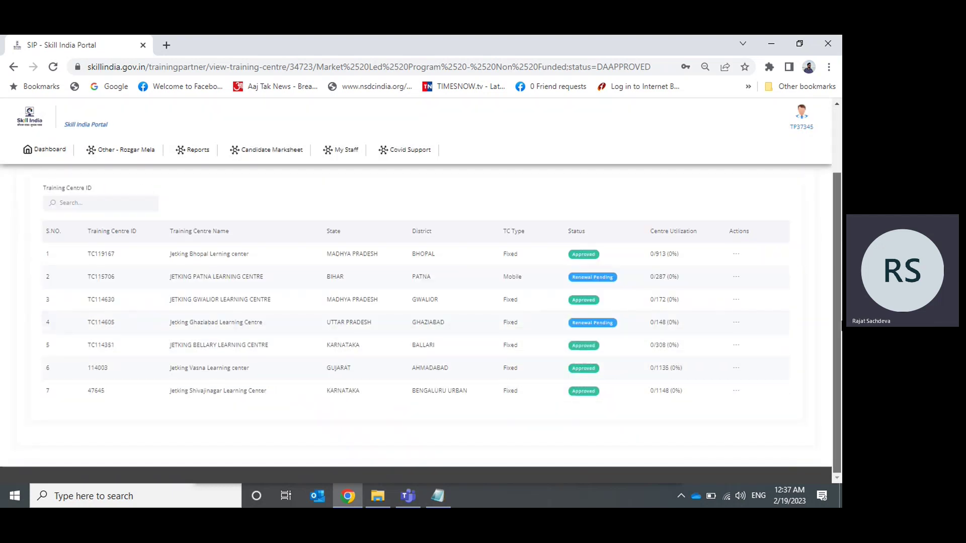
{"action": "scroll", "coordinate": [125, 426], "scroll_direction": "down", "scroll_amount": 2}
{"action": "left_click_drag", "start_coordinate": [84, 390], "coordinate": [679, 403]}
{"action": "left_click", "coordinate": [641, 421]}
Copy the renewal-pending centre's ID 47624 from Notepad and enter it as the Training Center in a new Link TC form in the browser
{"action": "key", "text": "alt+Tab"}
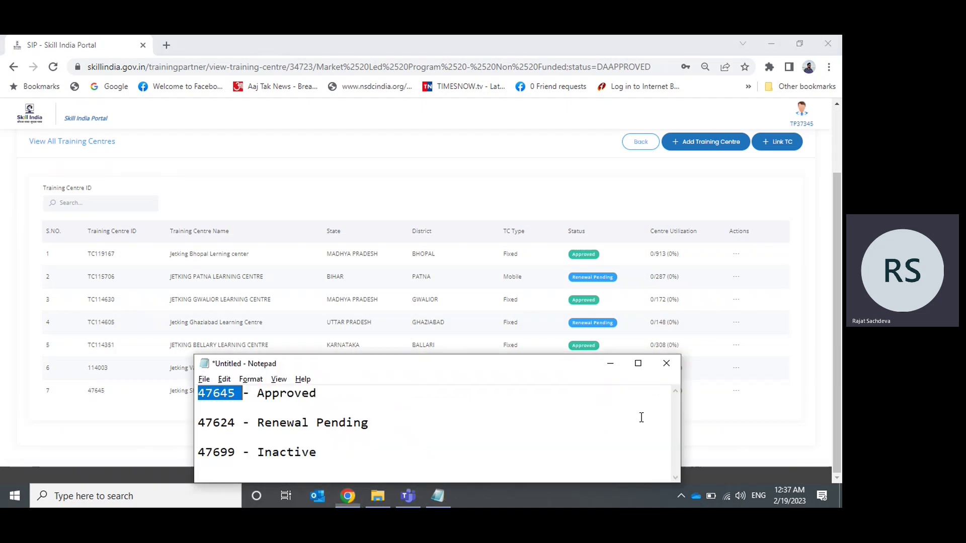
{"action": "left_click", "coordinate": [220, 422]}
{"action": "double_click", "coordinate": [220, 423]}
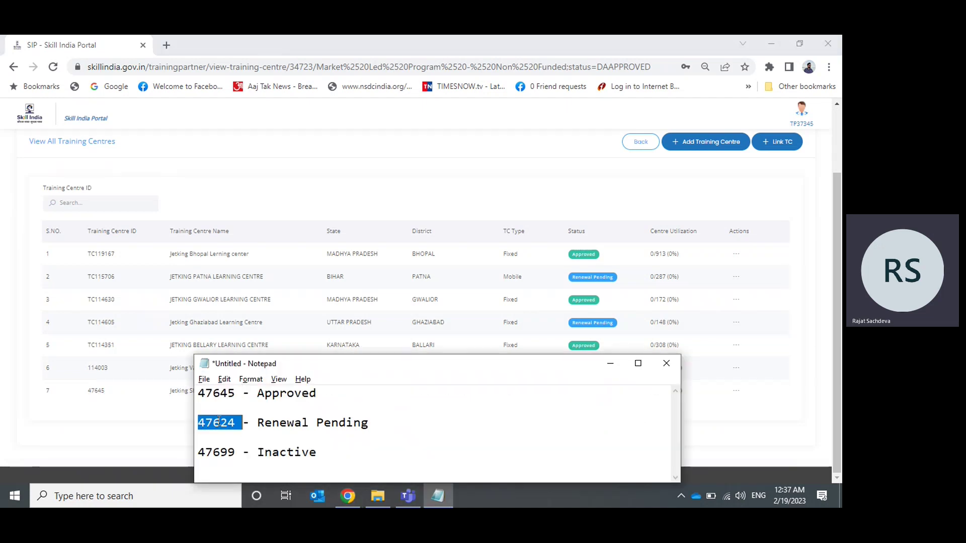
{"action": "key", "text": "alt+Tab"}
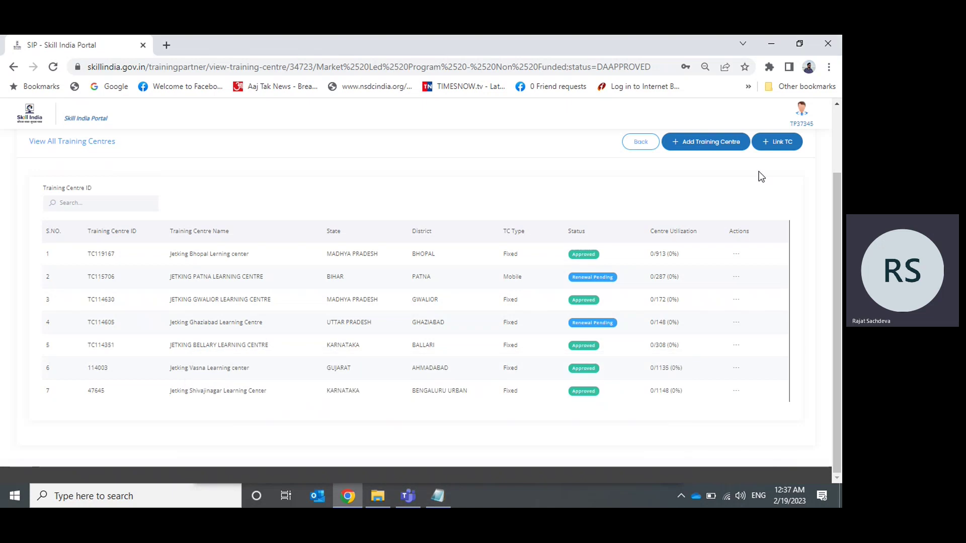
{"action": "left_click", "coordinate": [783, 143]}
{"action": "left_click", "coordinate": [350, 202]}
{"action": "key", "text": "ctrl+v"}
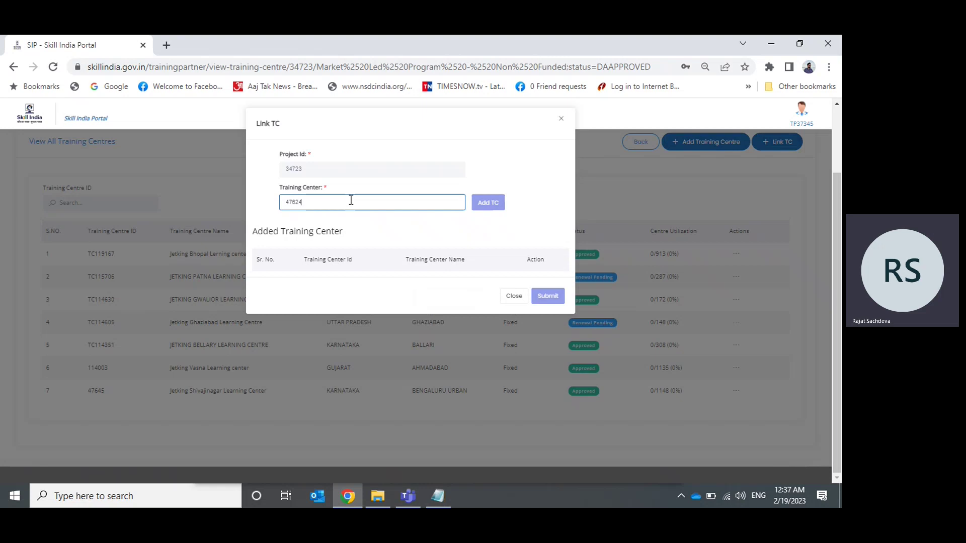
Add Jetking Dilsukh Nagar Learning Centre (47624) and submit its link to project 34723, closing the success message
{"action": "left_click", "coordinate": [388, 228]}
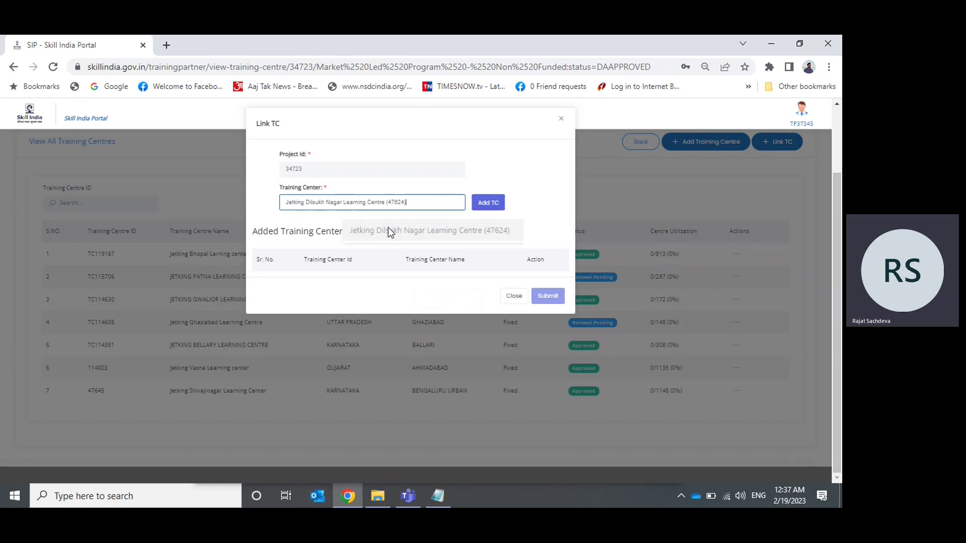
{"action": "left_click", "coordinate": [490, 209]}
{"action": "left_click", "coordinate": [549, 323]}
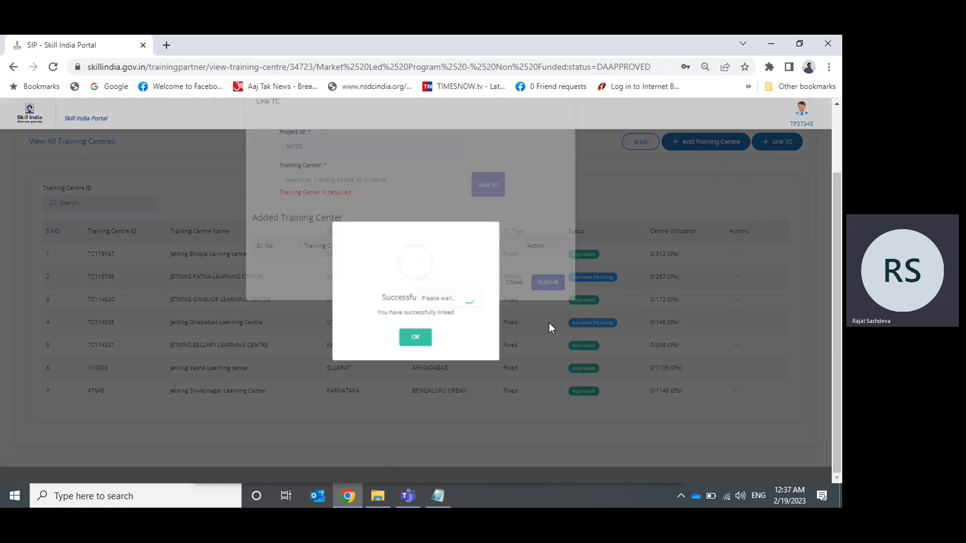
{"action": "left_click", "coordinate": [414, 337]}
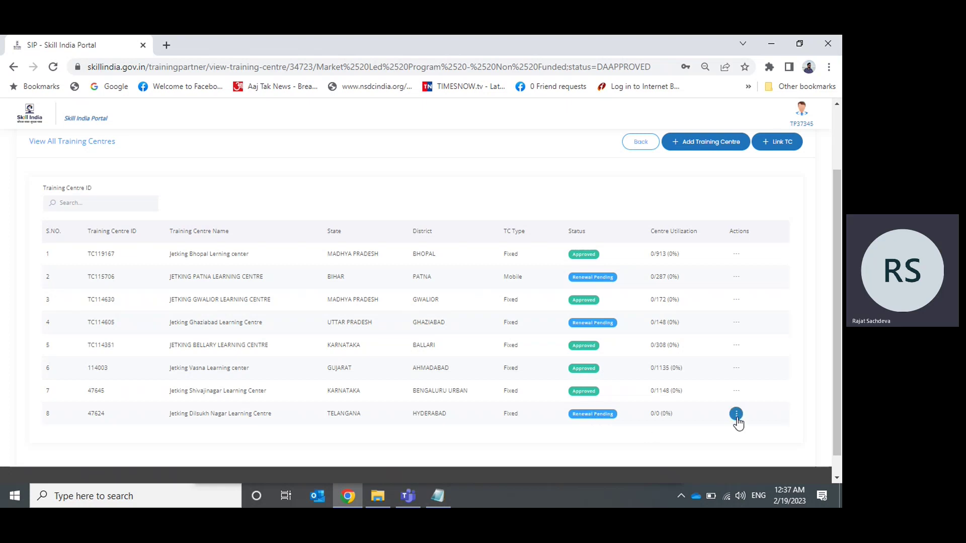
View the Update Details form of the Jetking Dilsukh Nagar Learning Centre and return to the training centres list
{"action": "left_click", "coordinate": [736, 415]}
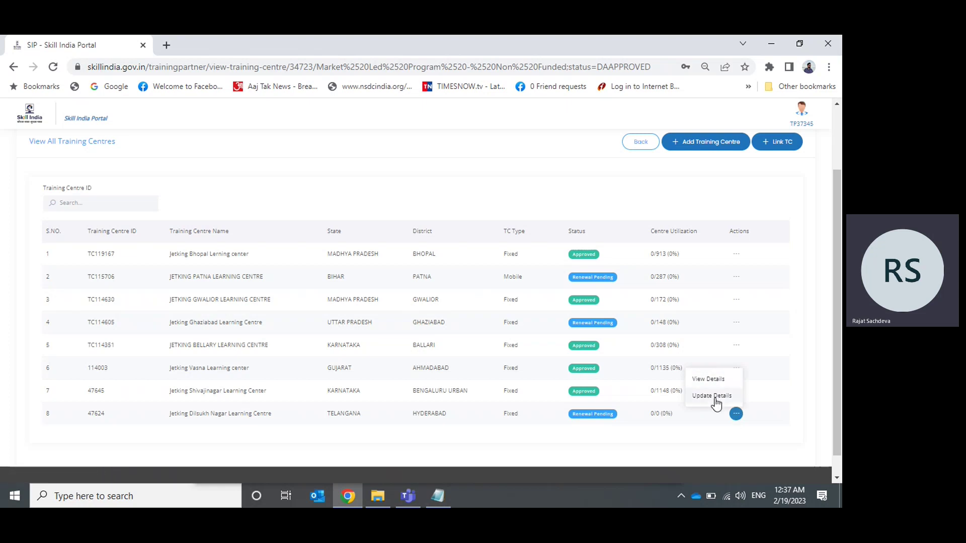
{"action": "left_click", "coordinate": [713, 396]}
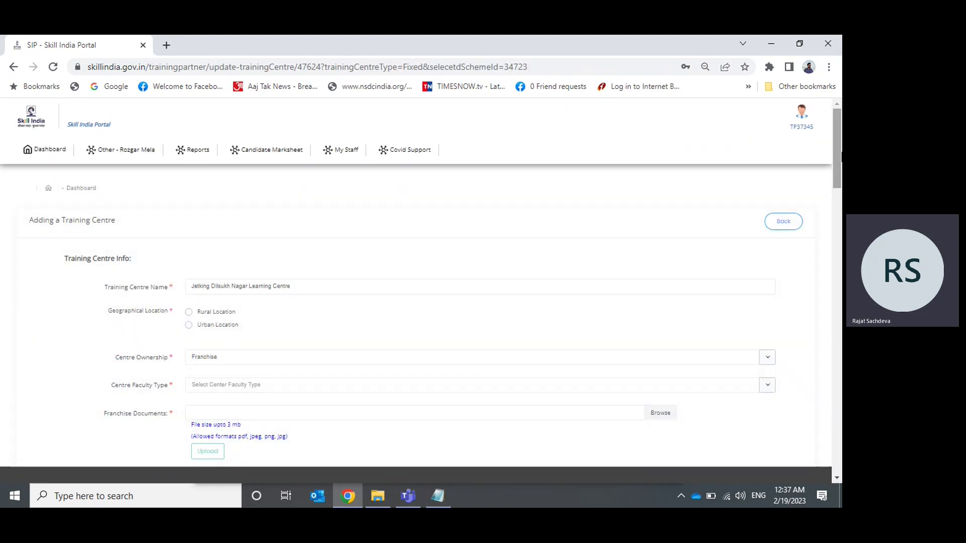
{"action": "mouse_move", "coordinate": [838, 178]}
{"action": "left_mouse_down"}
{"action": "mouse_move", "coordinate": [837, 246]}
{"action": "mouse_move", "coordinate": [833, 161]}
{"action": "left_mouse_up"}
{"action": "left_click", "coordinate": [786, 225]}
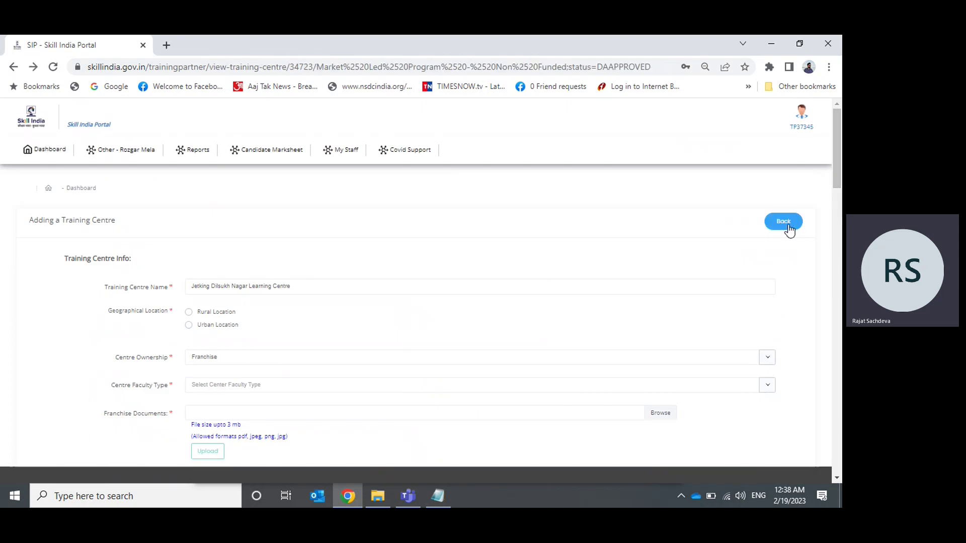
Copy the inactive centre's ID 47699 from Notepad and enter it as the Training Center in a new Link TC form in the browser
{"action": "left_click", "coordinate": [437, 496]}
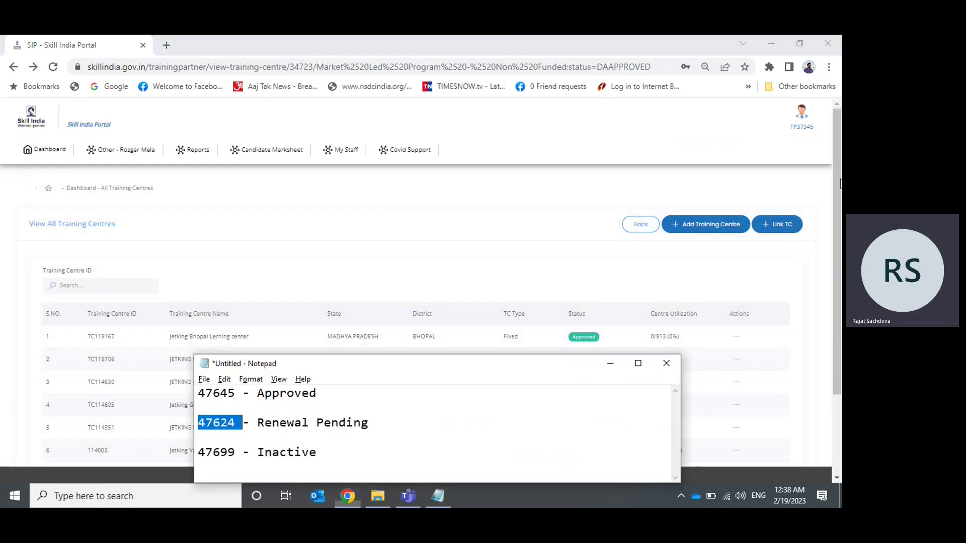
{"action": "left_click", "coordinate": [211, 452]}
{"action": "double_click", "coordinate": [212, 452]}
{"action": "key", "text": "ctrl+c"}
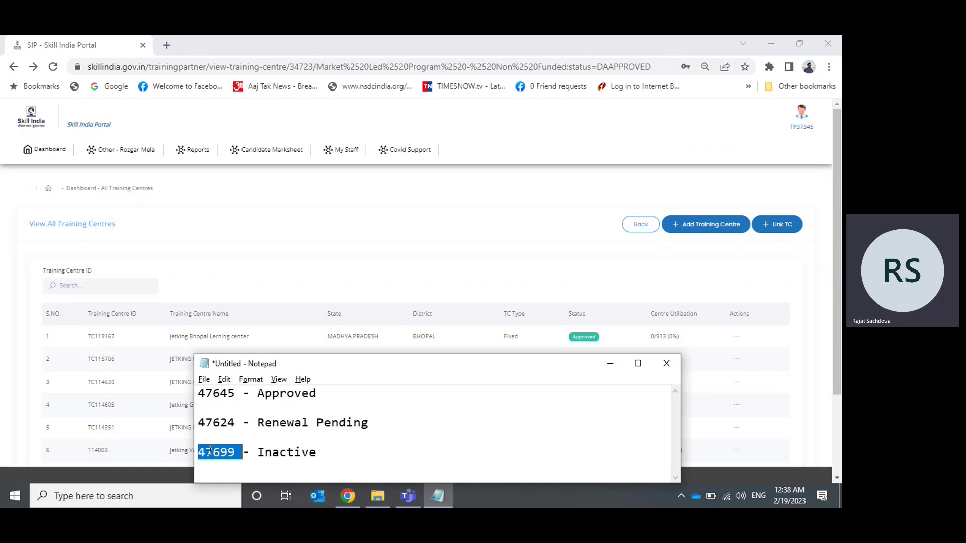
{"action": "left_click", "coordinate": [347, 496]}
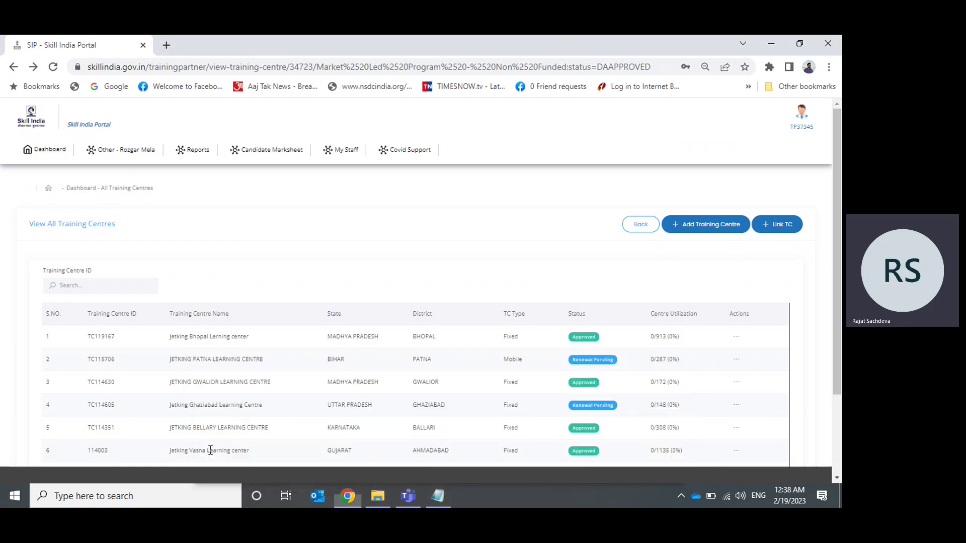
{"action": "left_click", "coordinate": [771, 225]}
{"action": "left_click", "coordinate": [323, 204]}
{"action": "key", "text": "ctrl+v"}
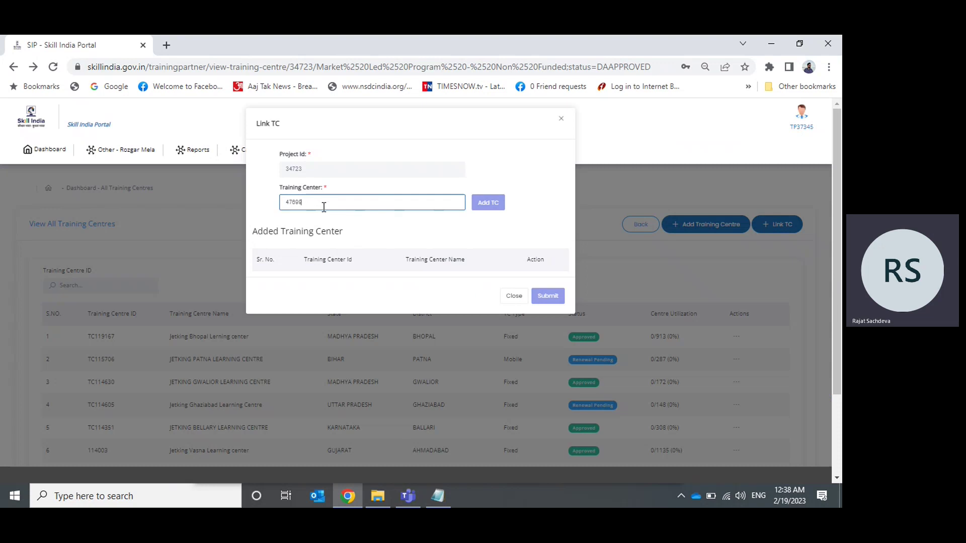
Add Jetking Rohini Learning Centre (47699) and submit its link to project 34723, closing the success message
{"action": "left_click", "coordinate": [409, 235]}
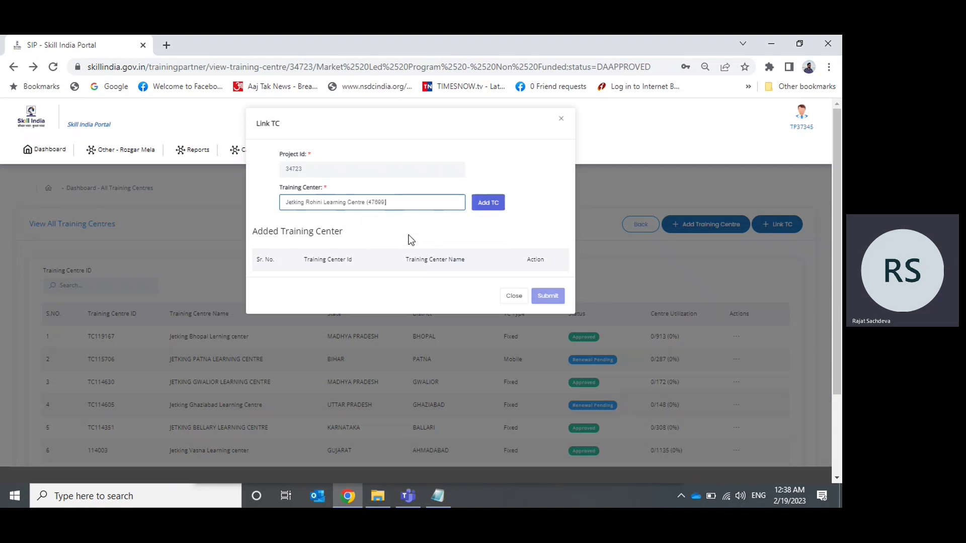
{"action": "left_click", "coordinate": [484, 206]}
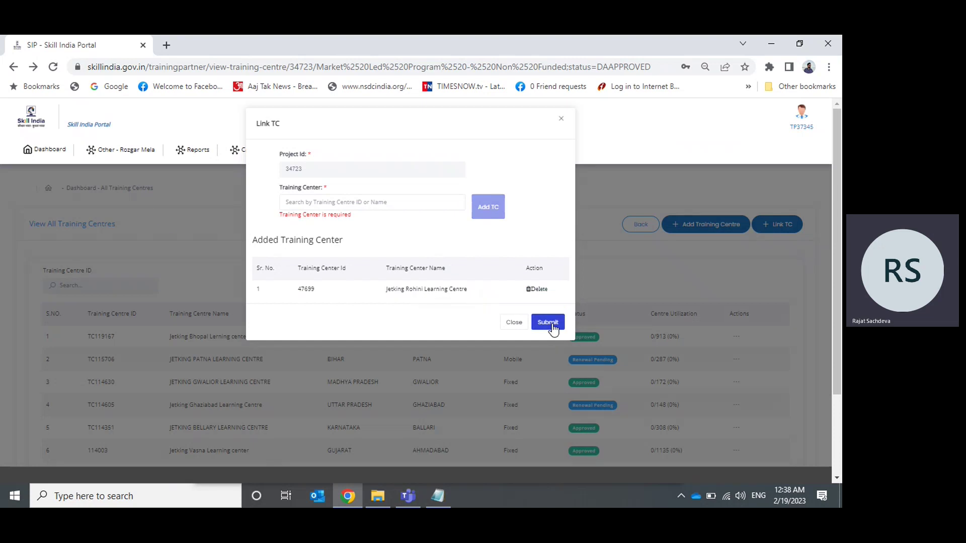
{"action": "left_click", "coordinate": [548, 322]}
{"action": "left_click", "coordinate": [429, 341]}
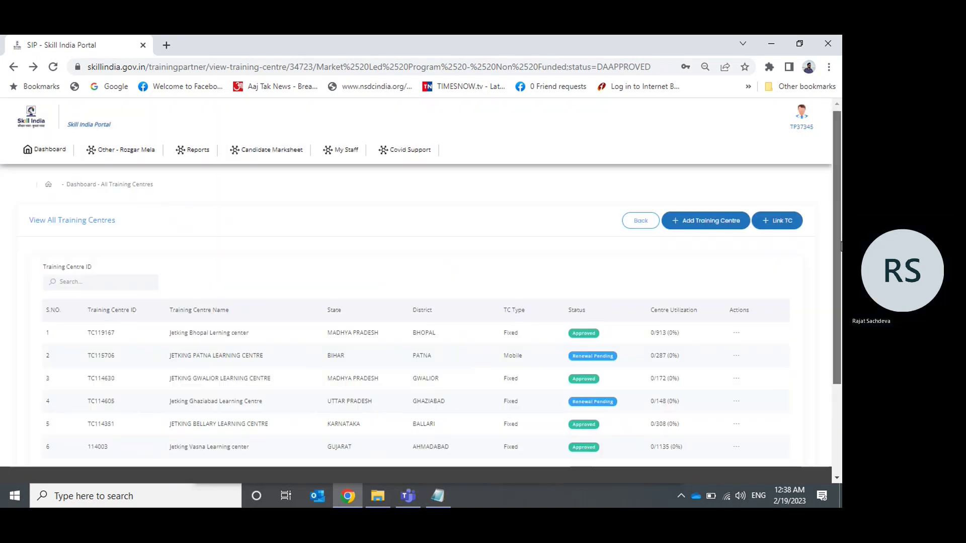
Make the inactive Jetking Rohini Learning Centre active from 19/02/2023 with the remark "19/02/2023", and save and submit it
{"action": "scroll", "coordinate": [667, 373], "scroll_direction": "down", "scroll_amount": 3}
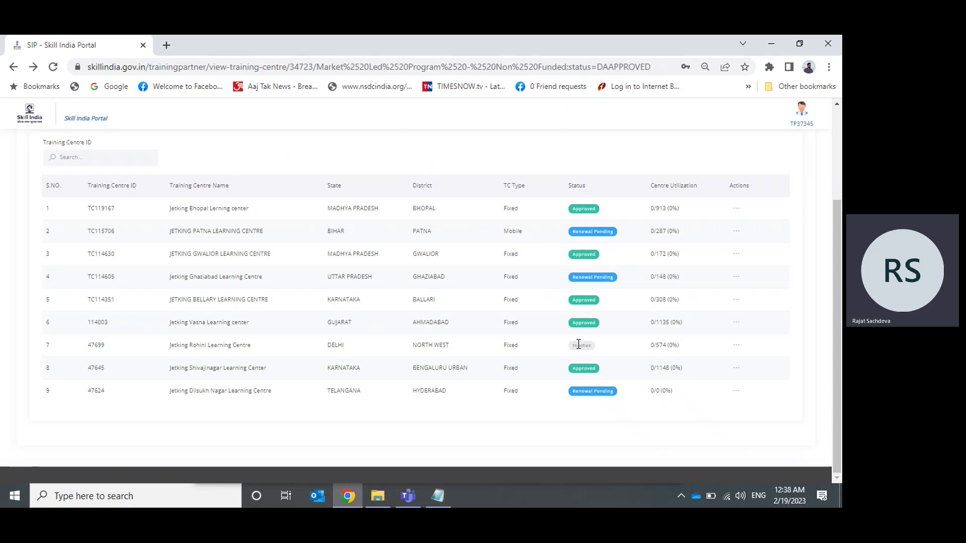
{"action": "left_click", "coordinate": [735, 344]}
{"action": "left_click", "coordinate": [709, 363]}
{"action": "left_click", "coordinate": [338, 189]}
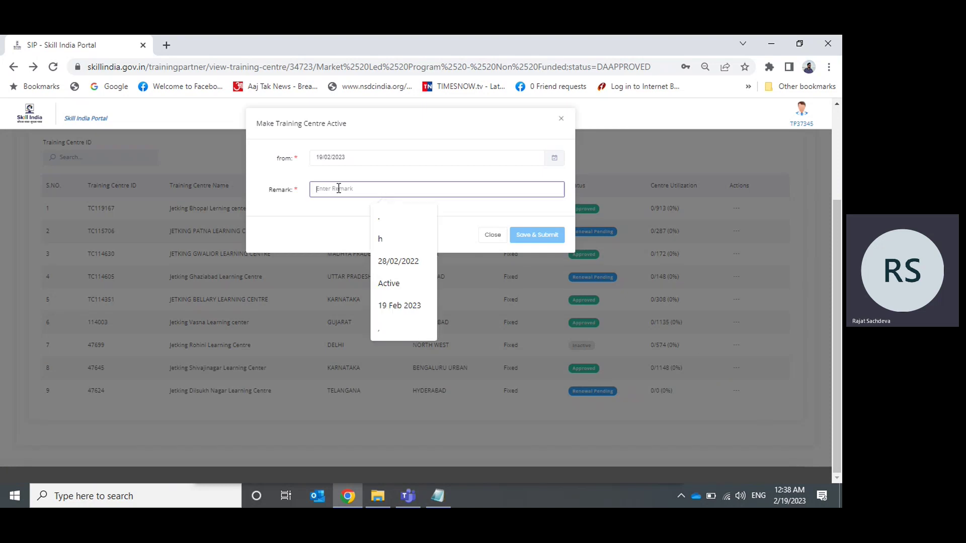
{"action": "left_click", "coordinate": [367, 157]}
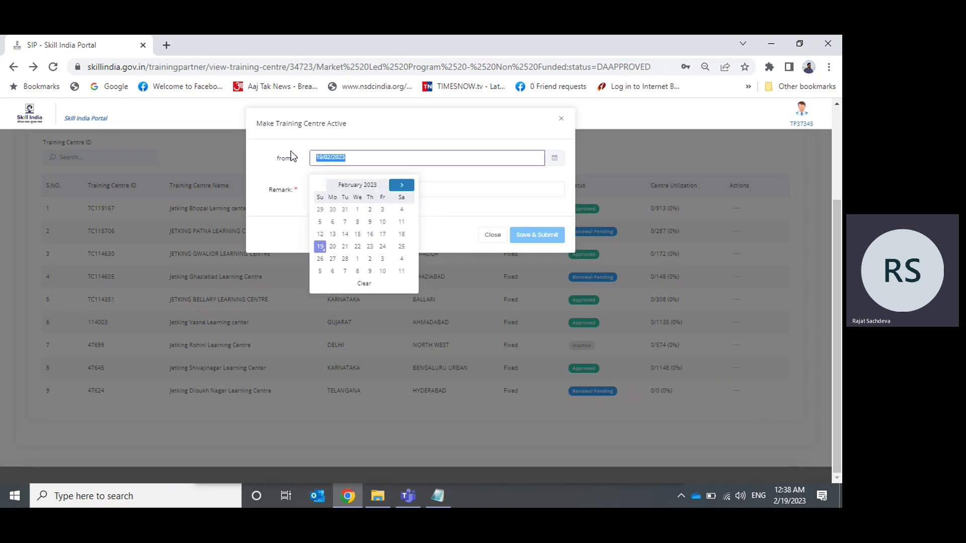
{"action": "left_click", "coordinate": [437, 187]}
{"action": "key", "text": "Down"}
{"action": "key", "text": "Down"}
{"action": "key", "text": "Return"}
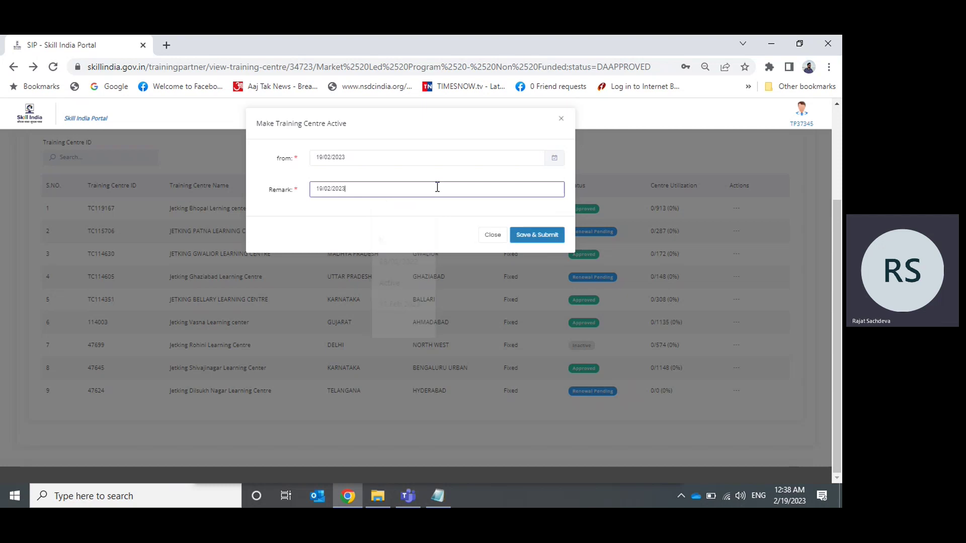
{"action": "left_click", "coordinate": [549, 237]}
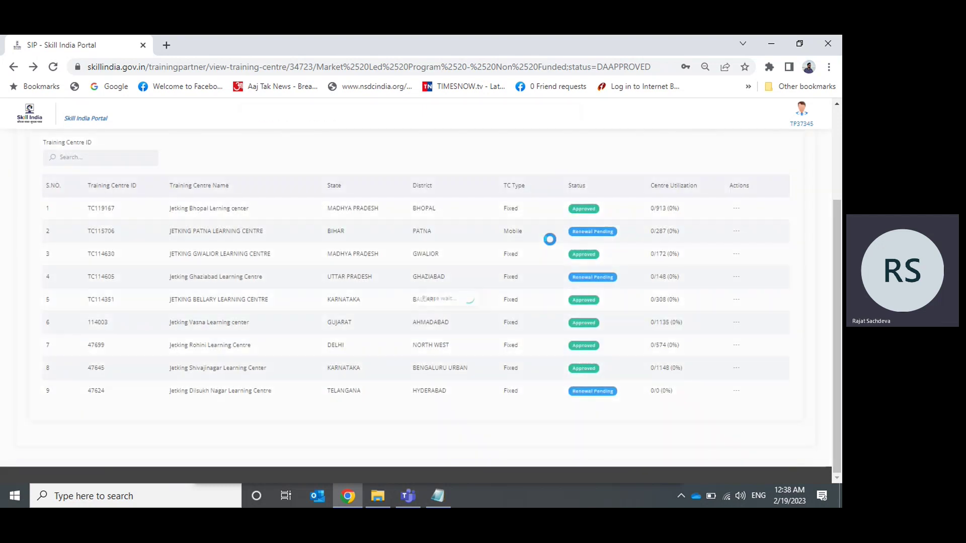